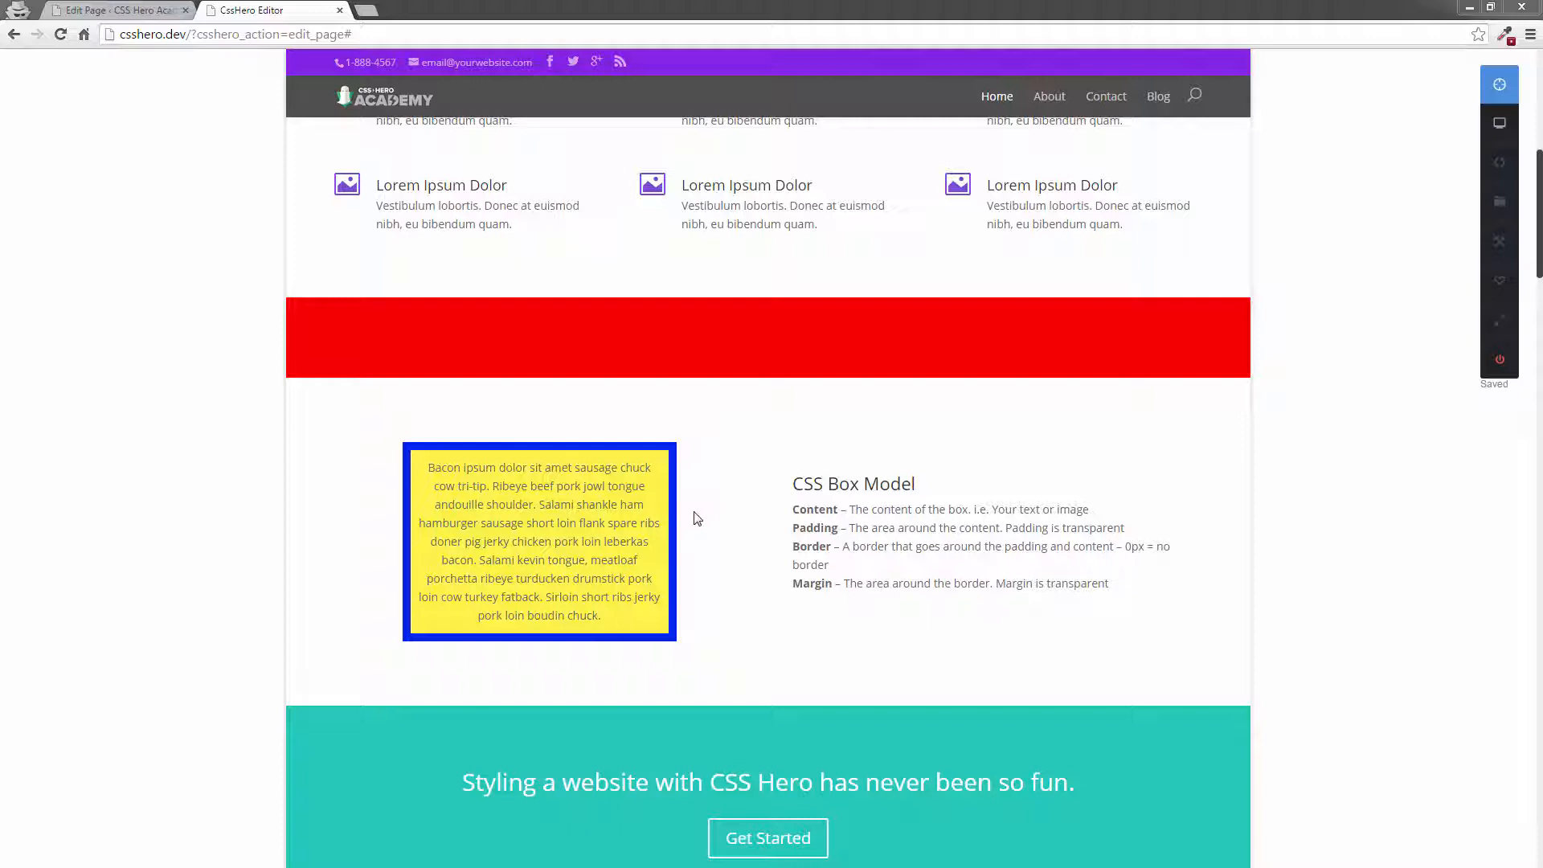
Step: Select the yellow text box in CSS Hero and show its padding settings, all sides at 10px
click(1501, 87)
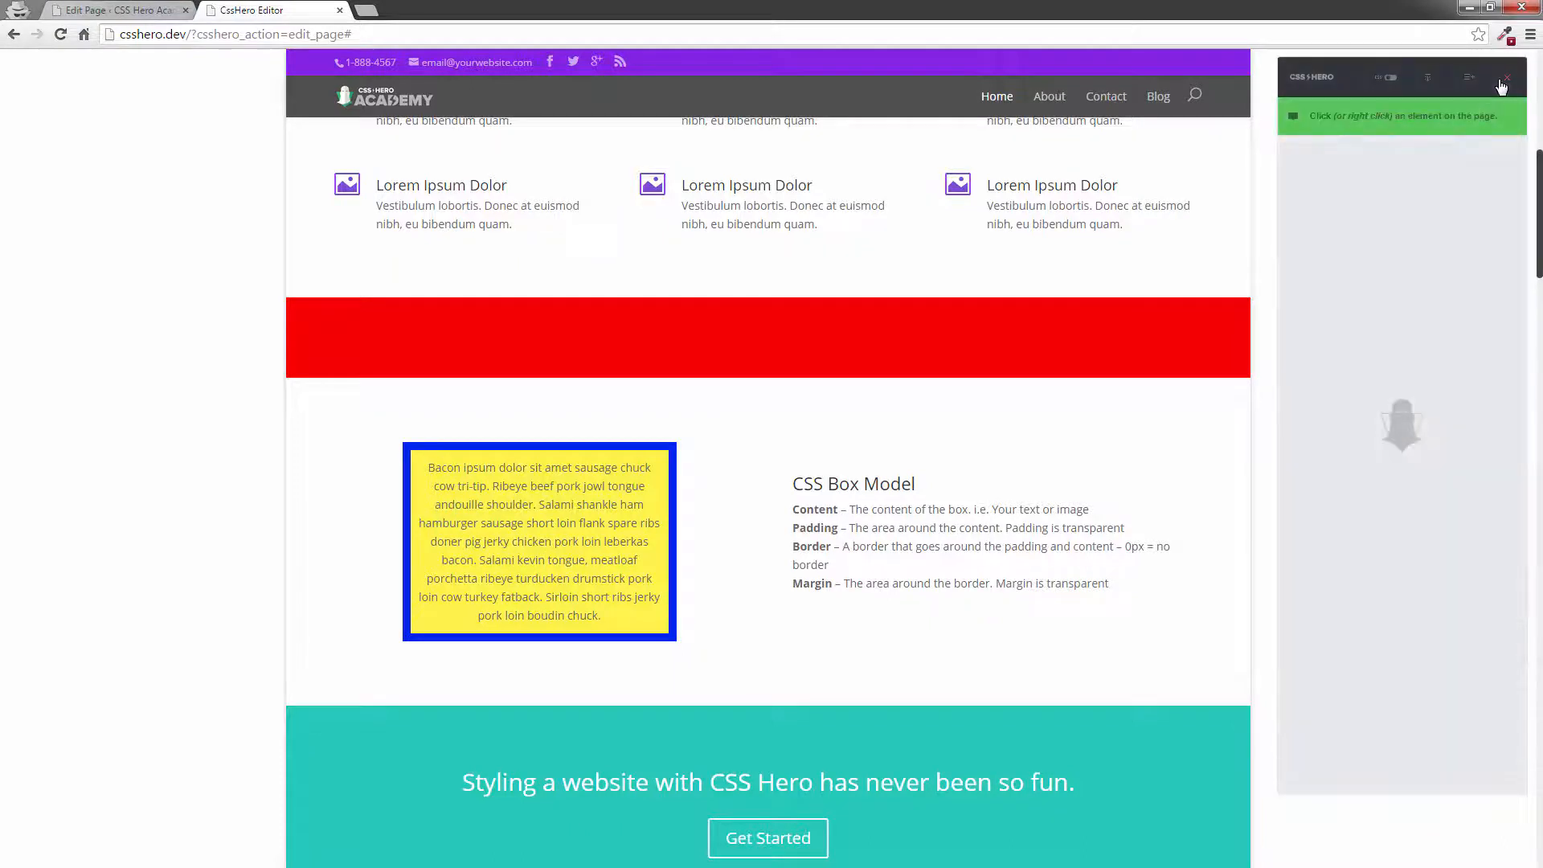
click(625, 495)
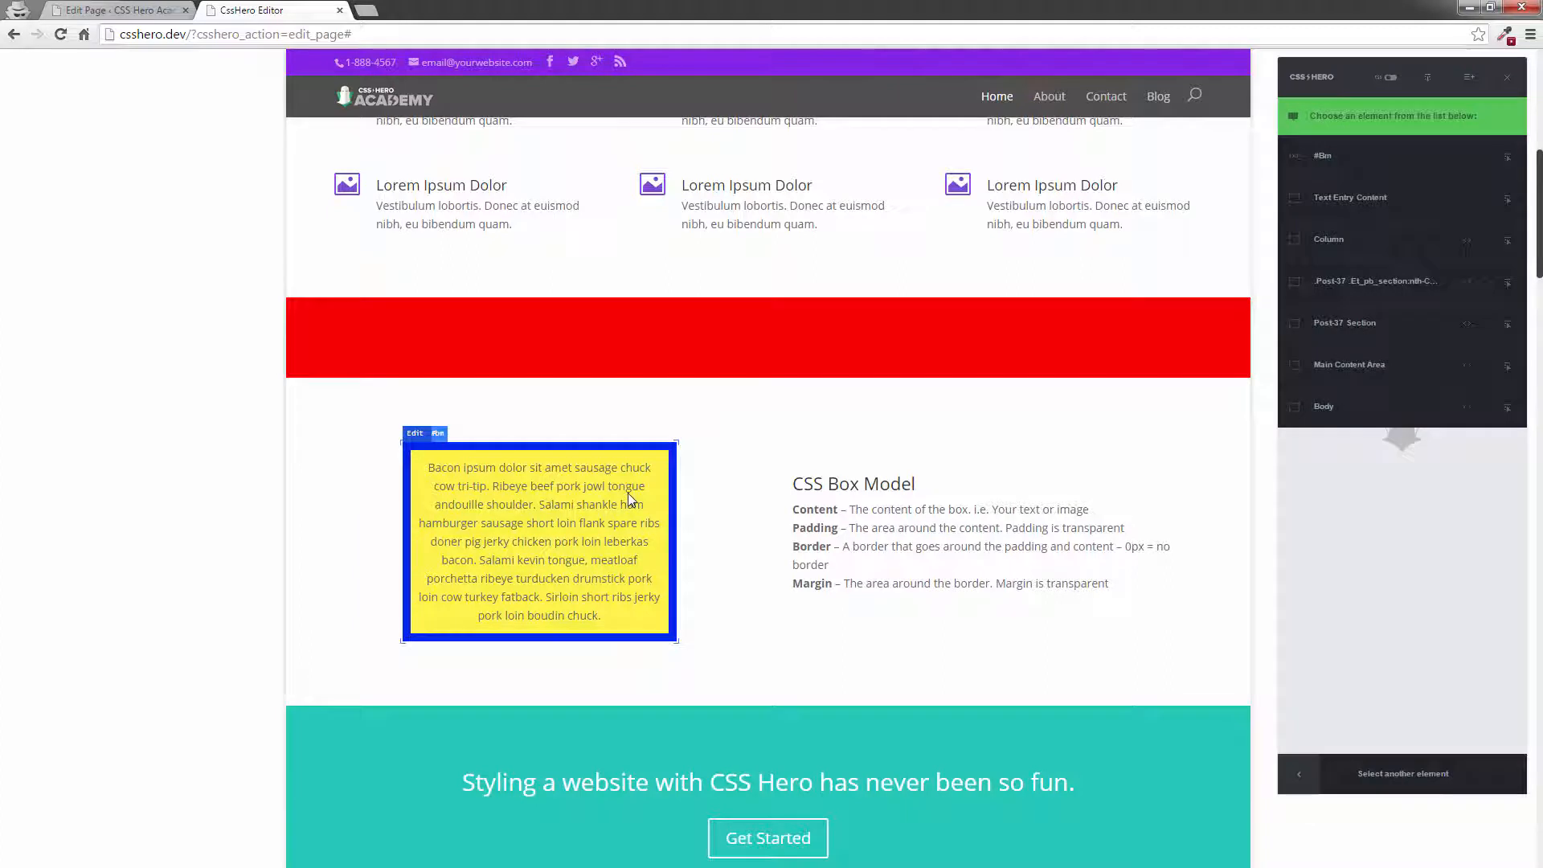
click(1335, 158)
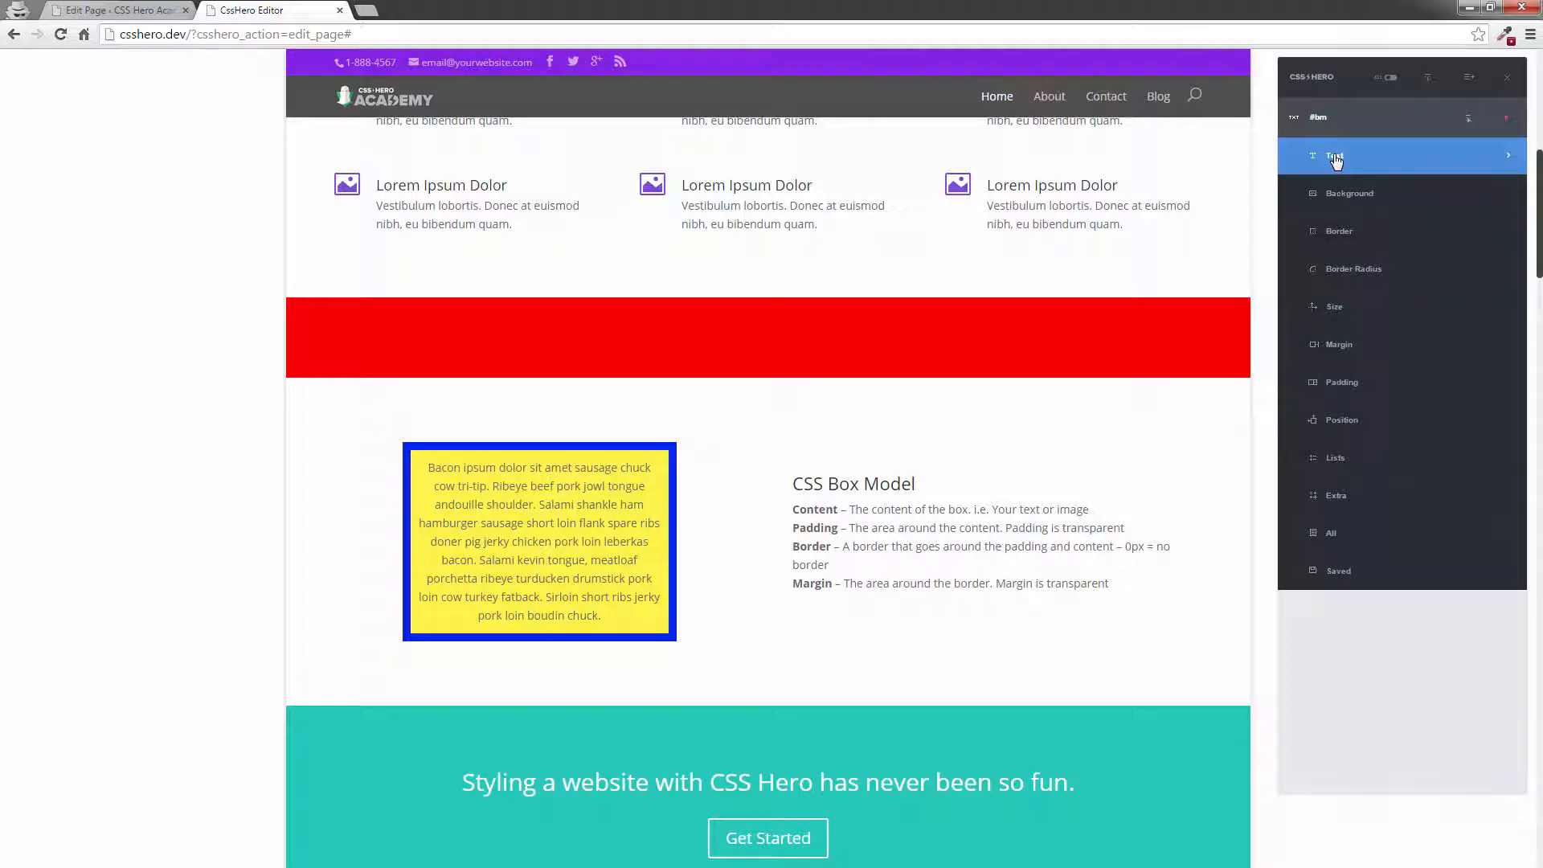
click(1336, 393)
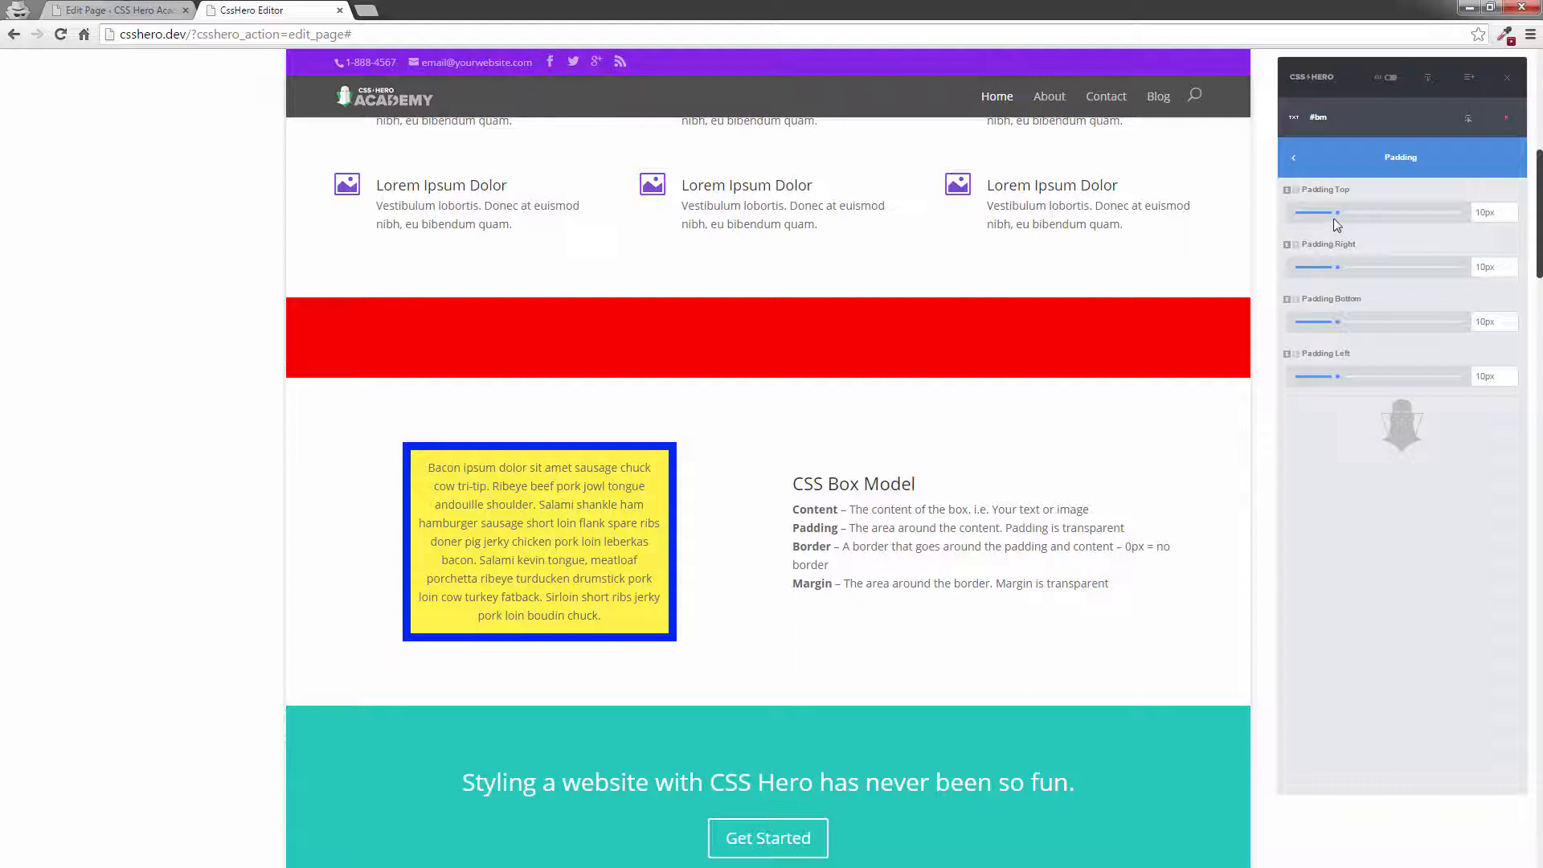
drag(1338, 215, 1293, 215)
drag(1339, 267, 1293, 268)
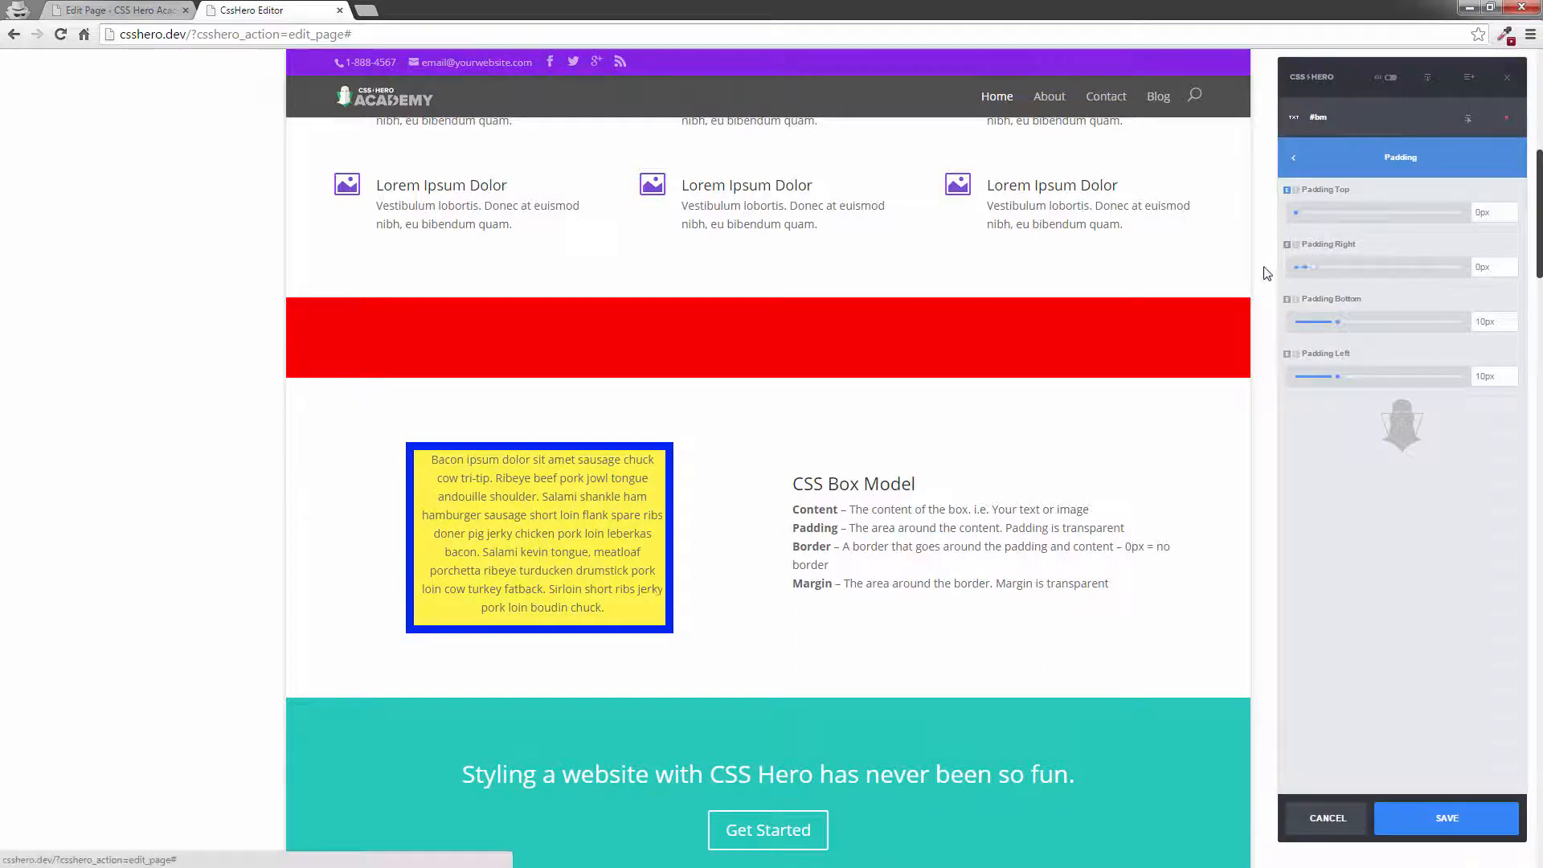
drag(1339, 322, 1294, 322)
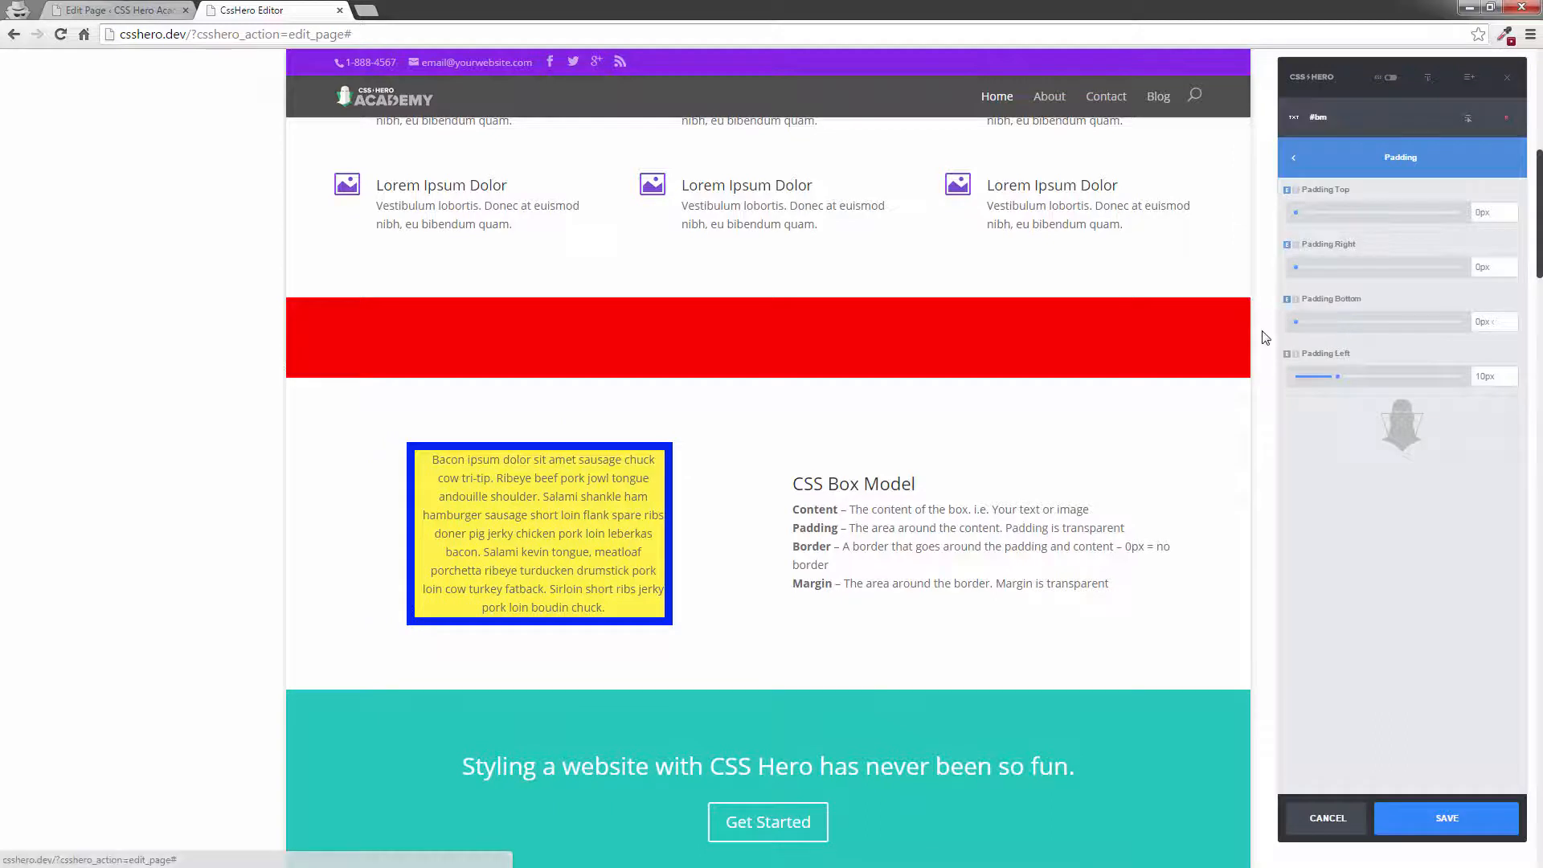
drag(1338, 377, 1294, 377)
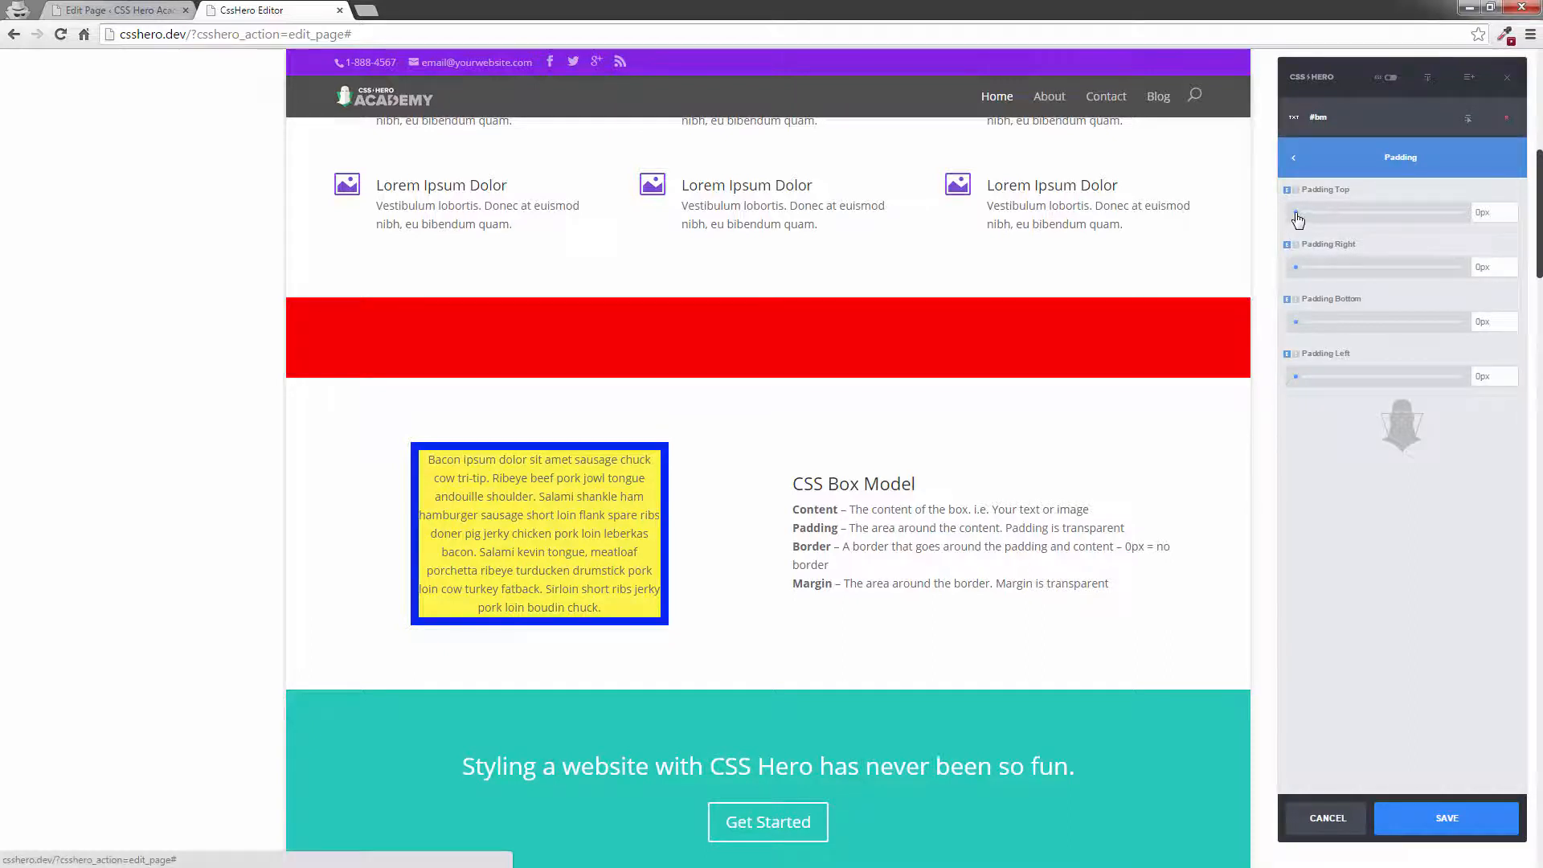
drag(1296, 213, 1339, 217)
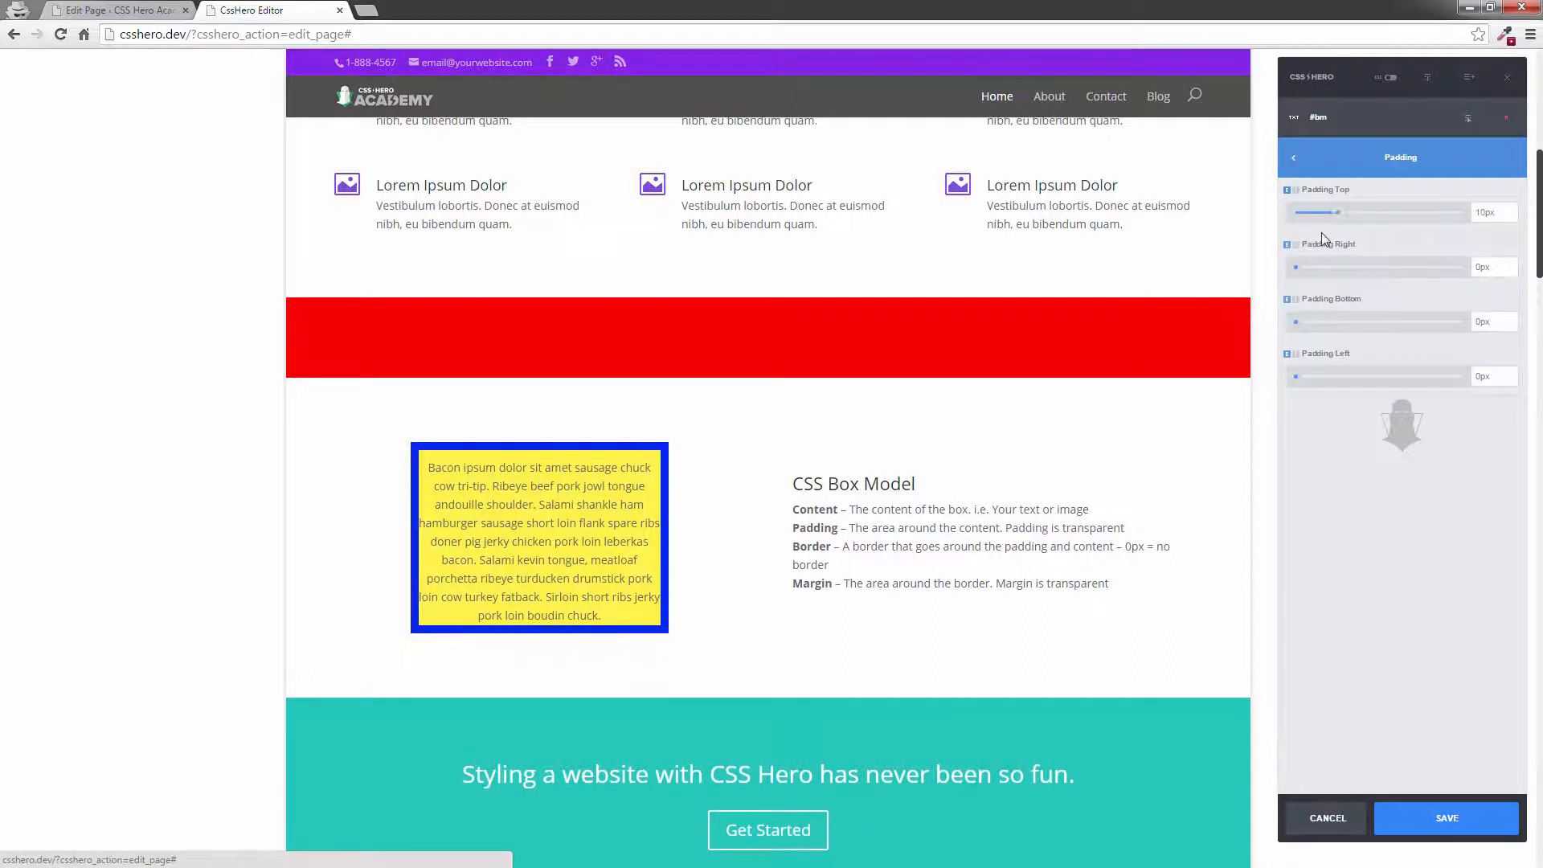
drag(1298, 266, 1339, 266)
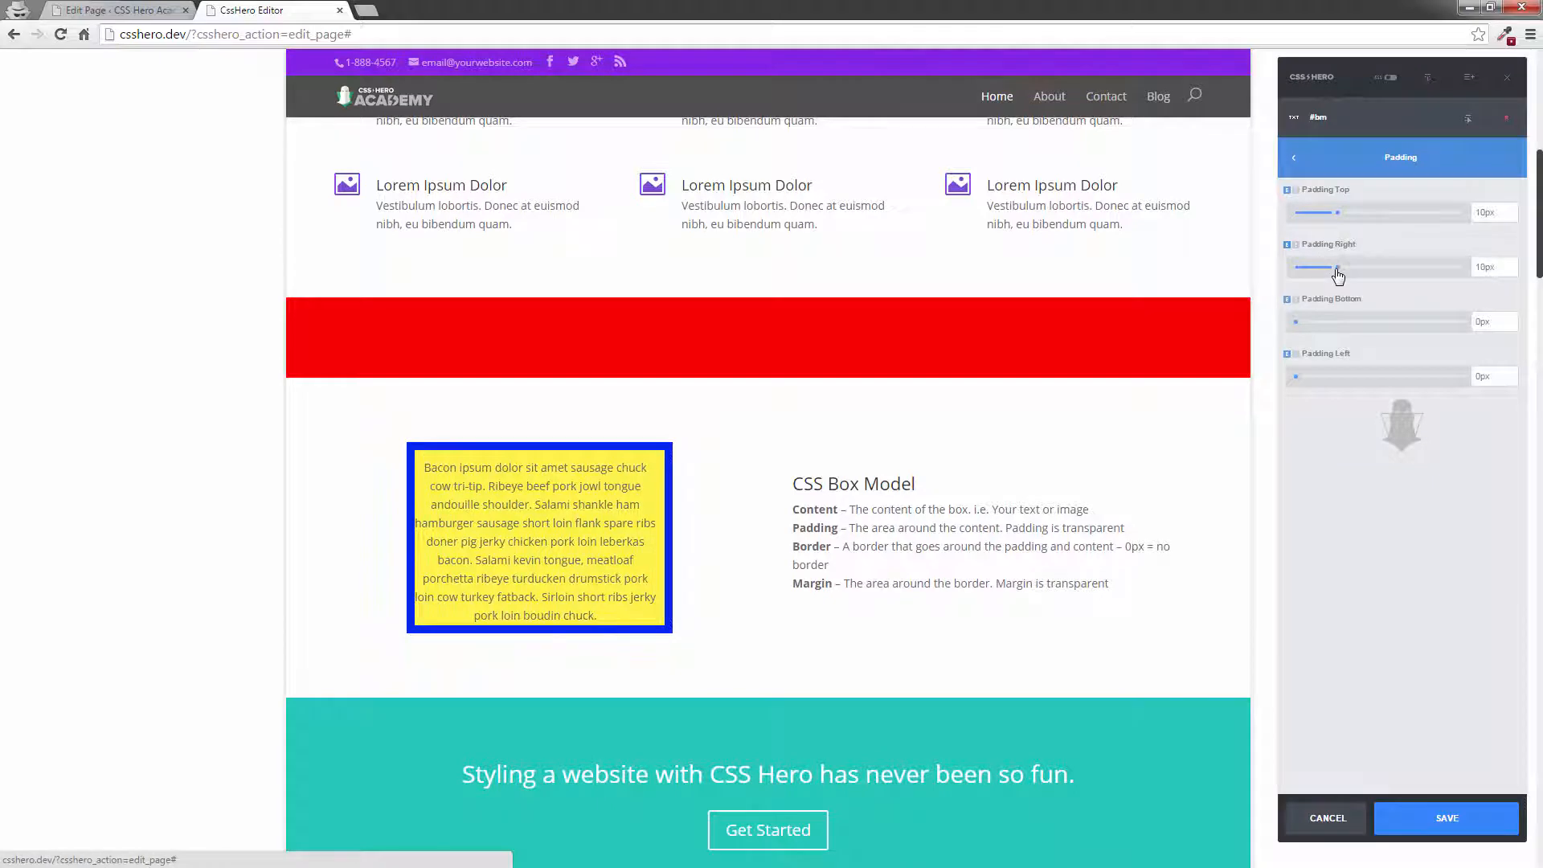
drag(1297, 321, 1339, 323)
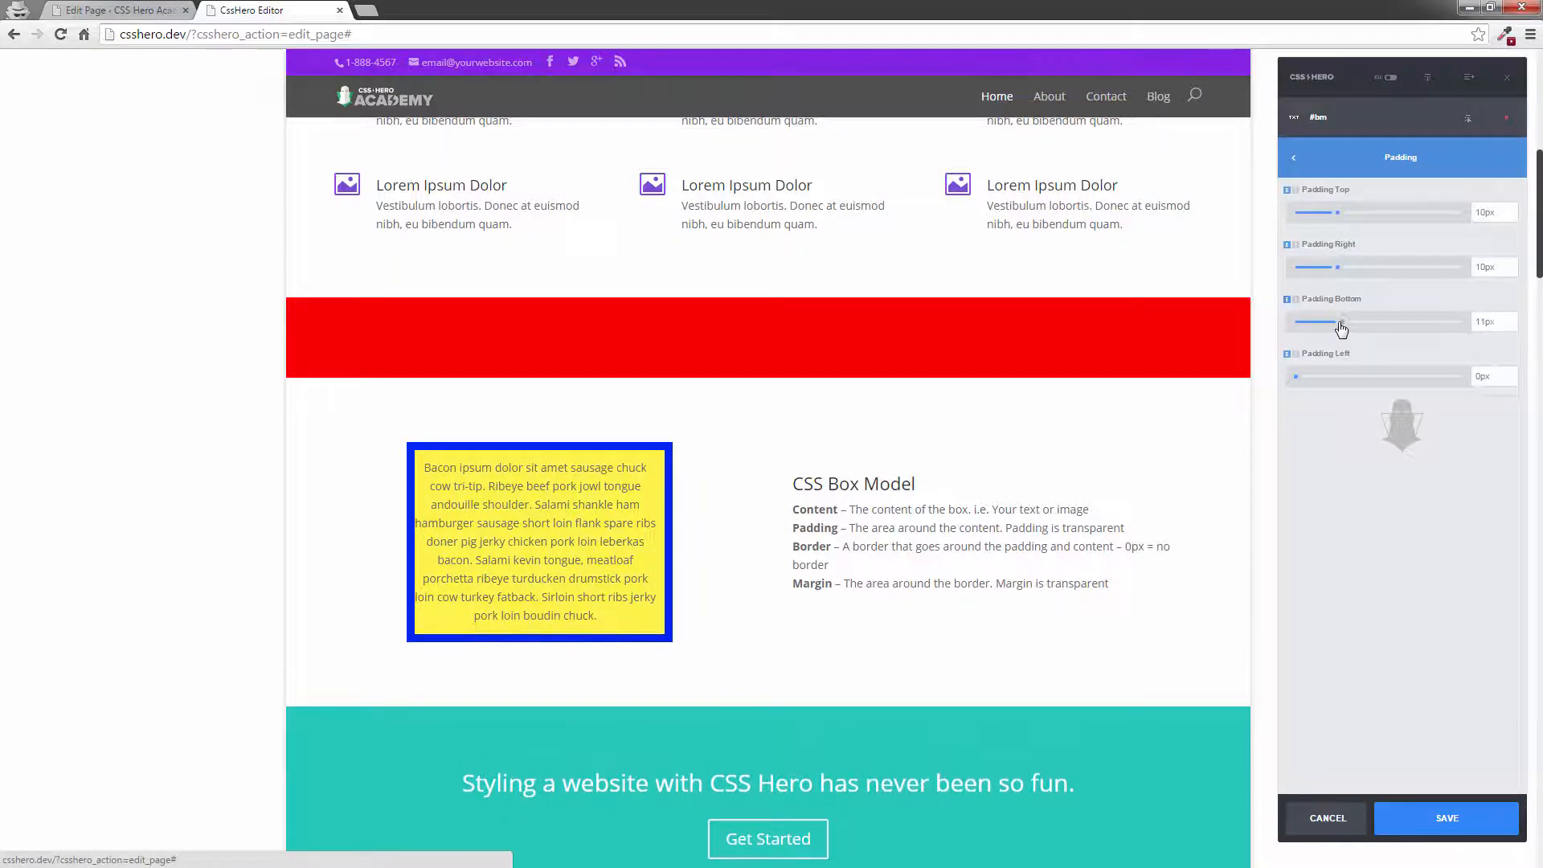
drag(1298, 376, 1332, 377)
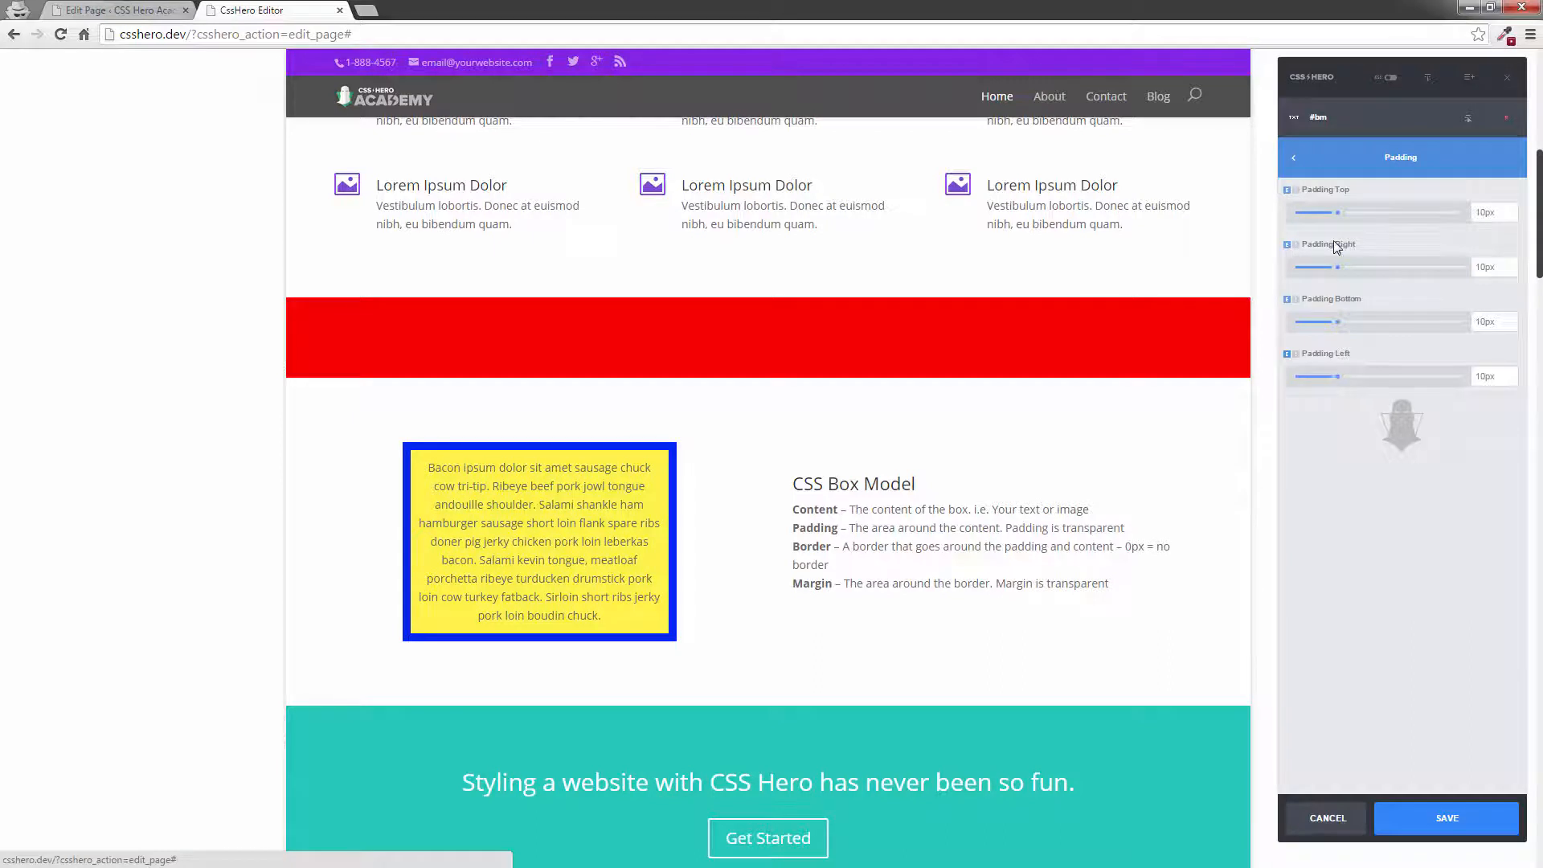
Step: Set the box's top, bottom, right and left padding to 20px each
drag(1338, 212, 1384, 213)
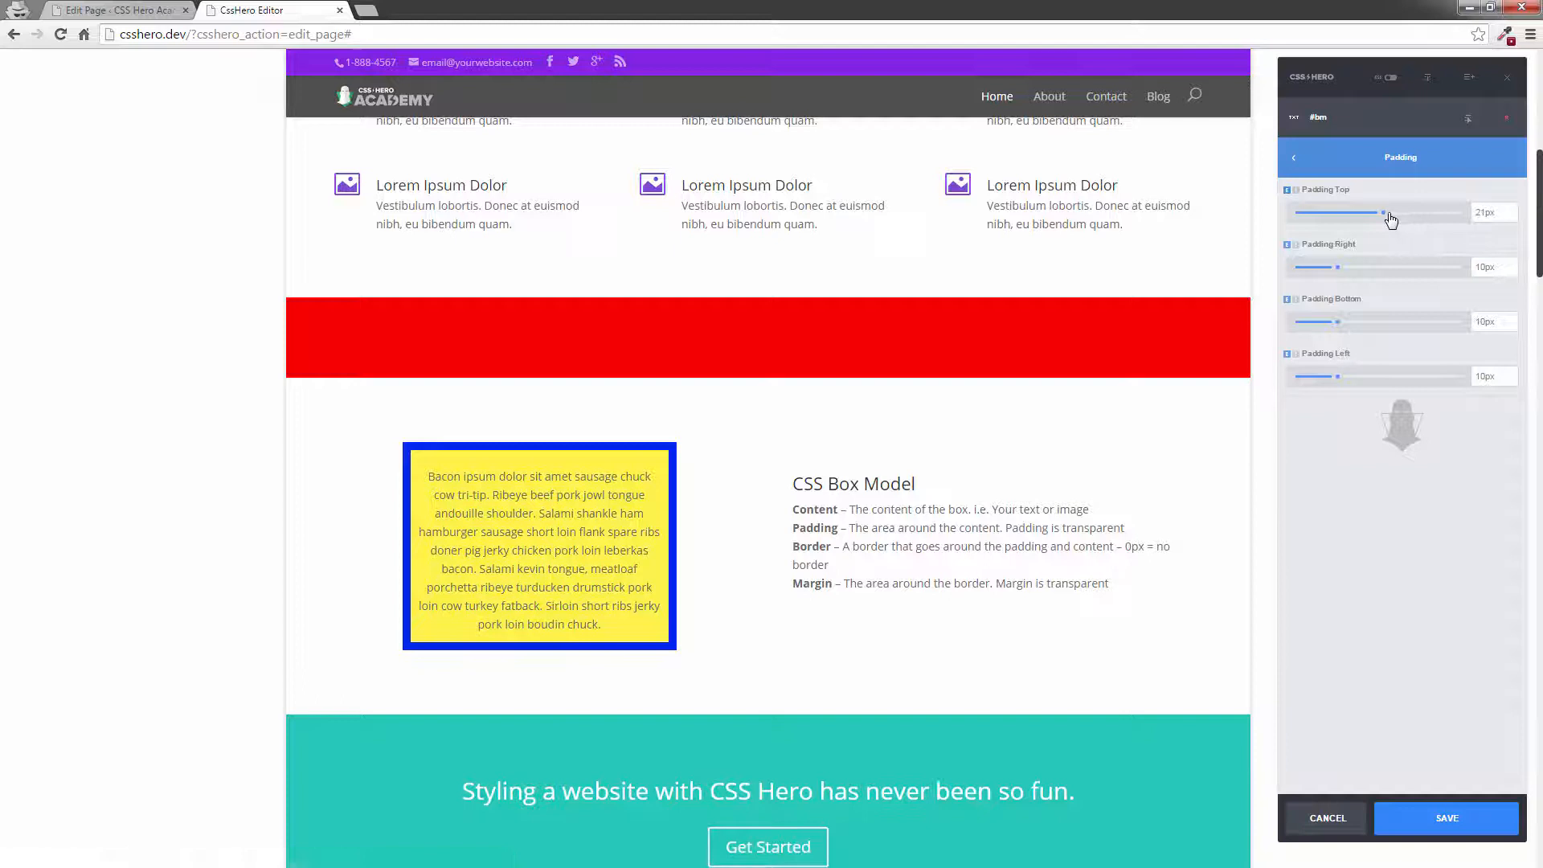
drag(1392, 218, 1388, 219)
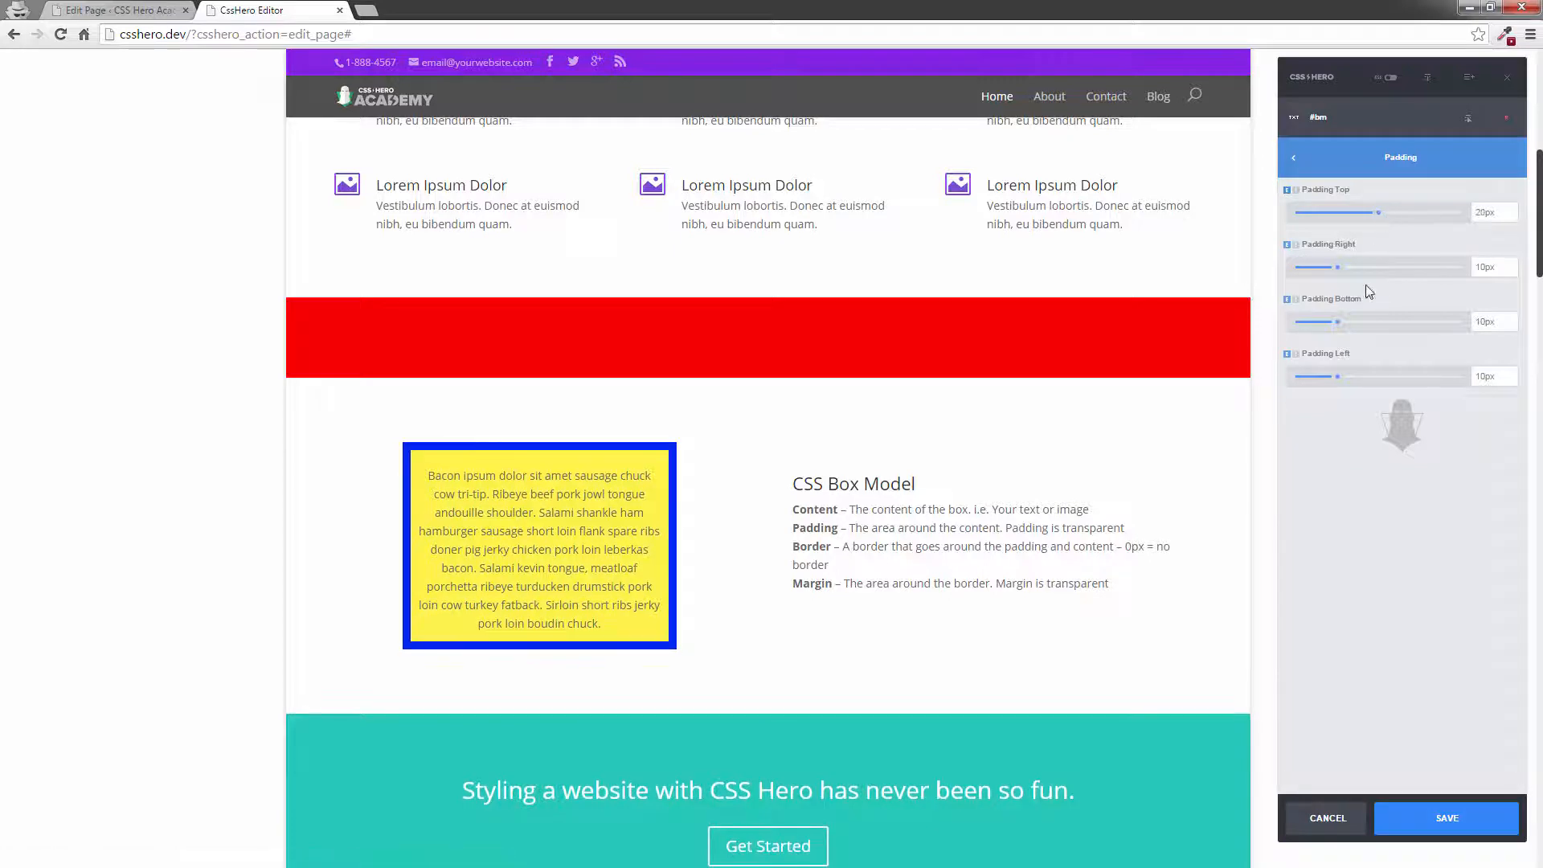
drag(1339, 323, 1383, 324)
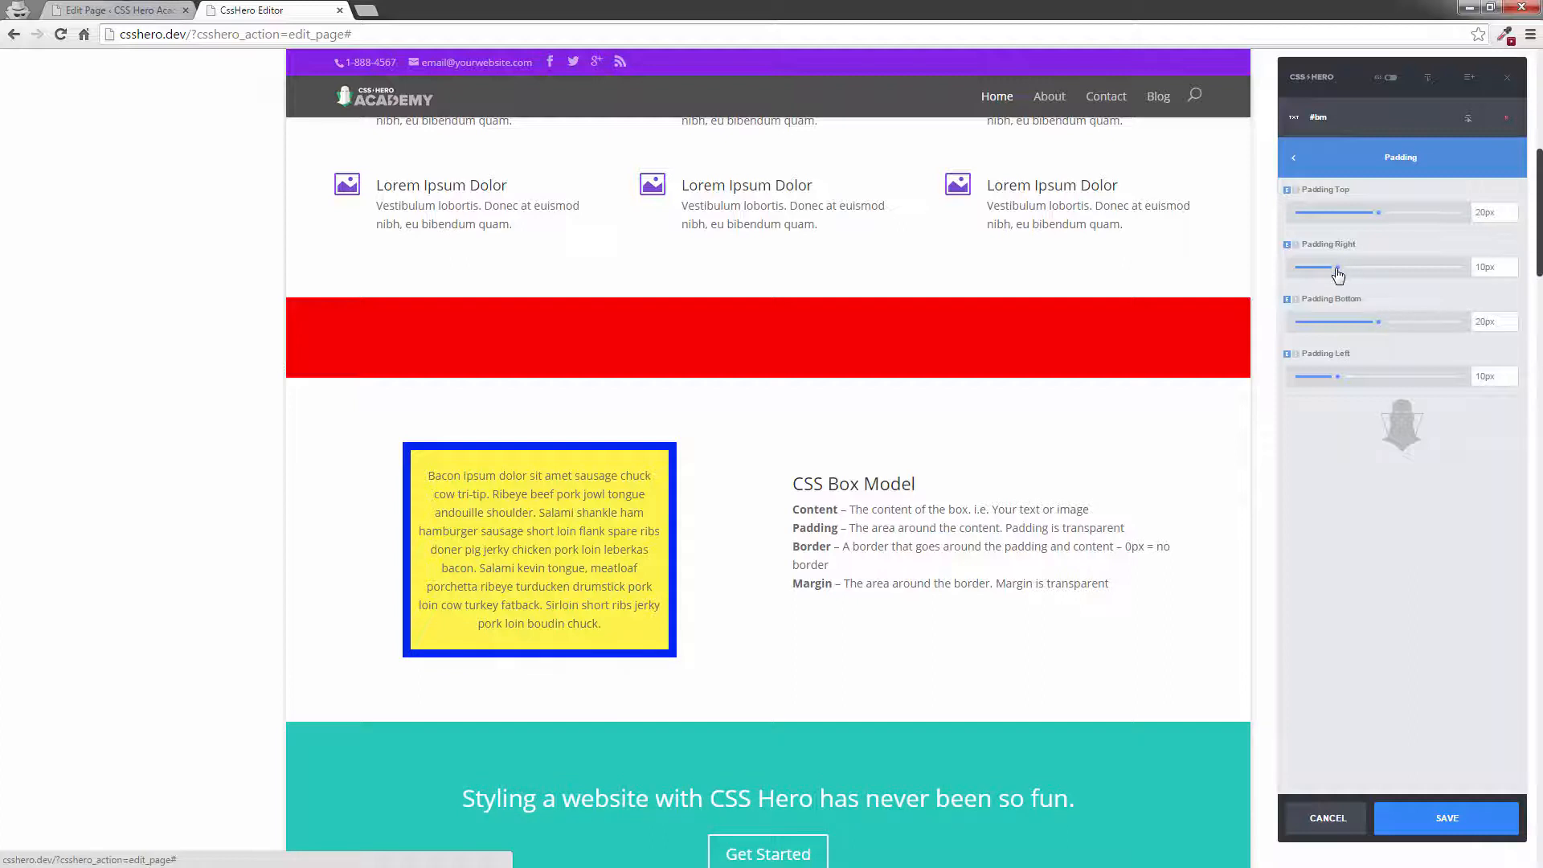
drag(1337, 268, 1379, 267)
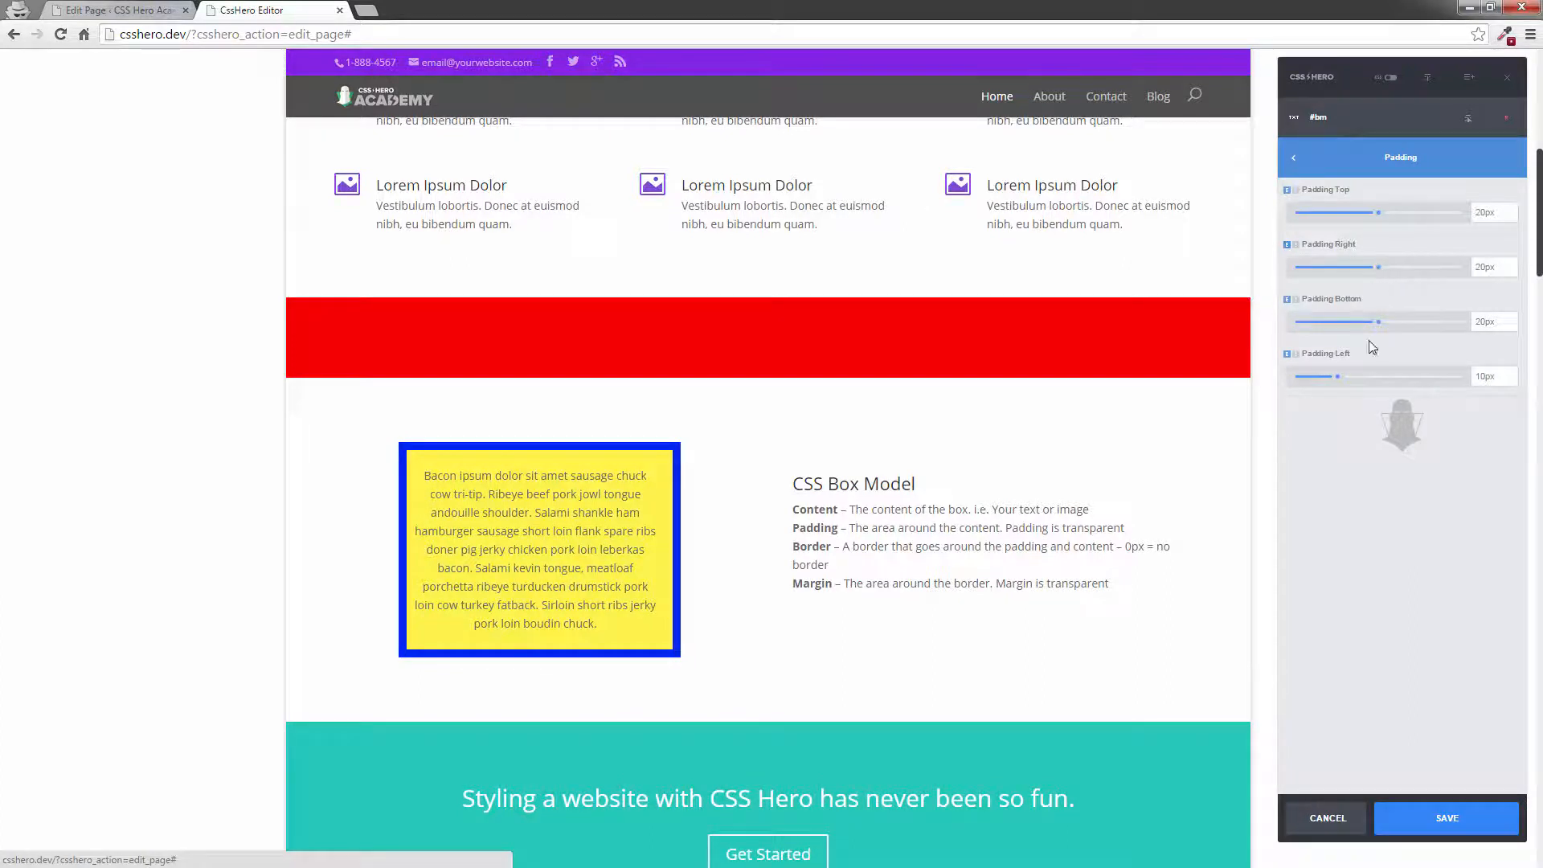
drag(1336, 377, 1383, 376)
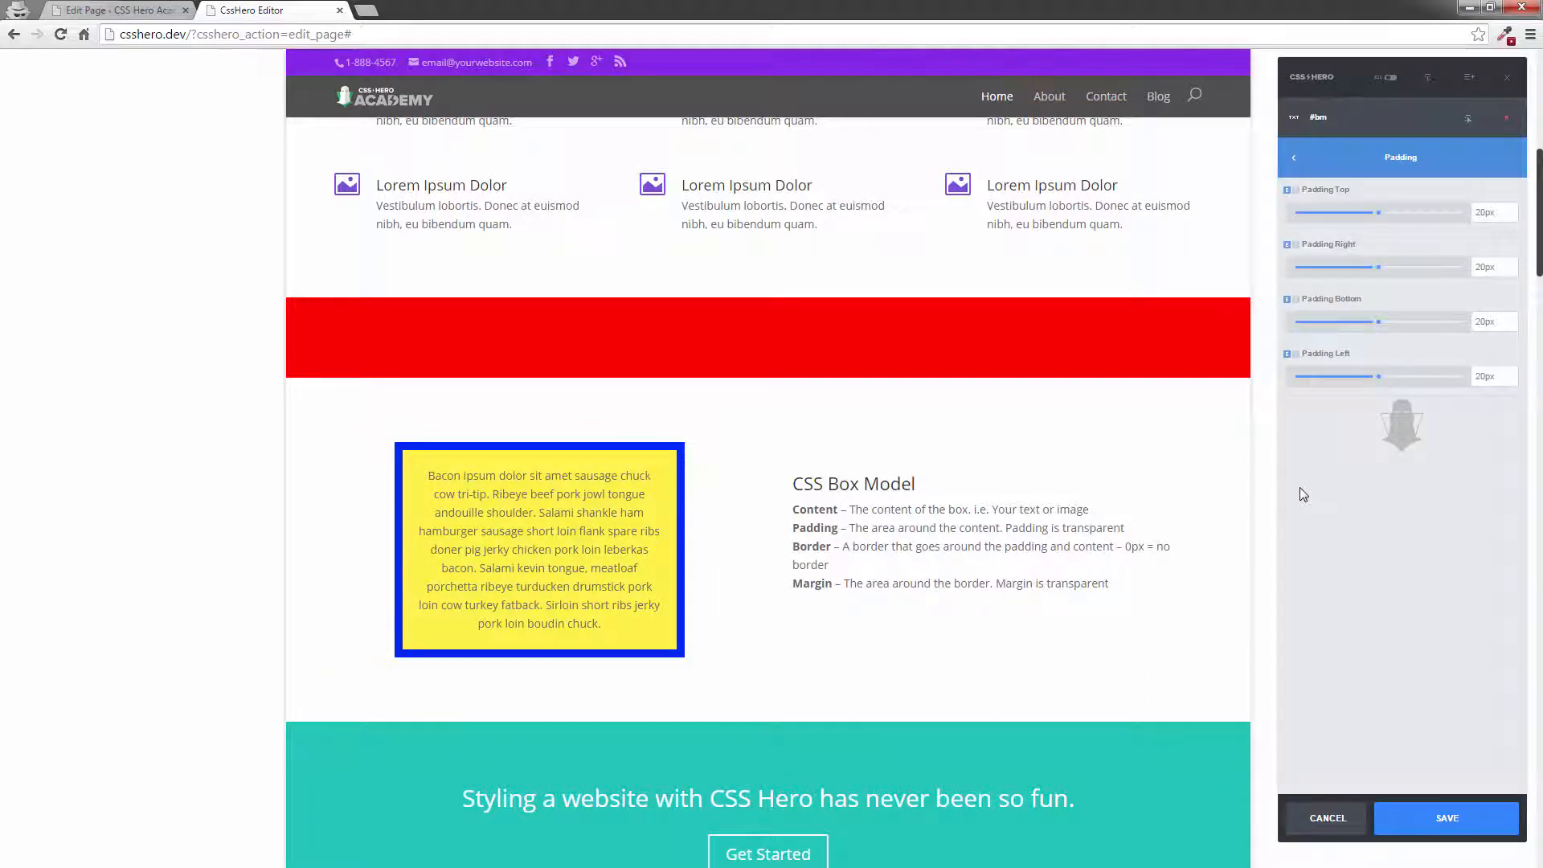
Step: Set the yellow box's border width to 0px so the blue border disappears
click(1293, 157)
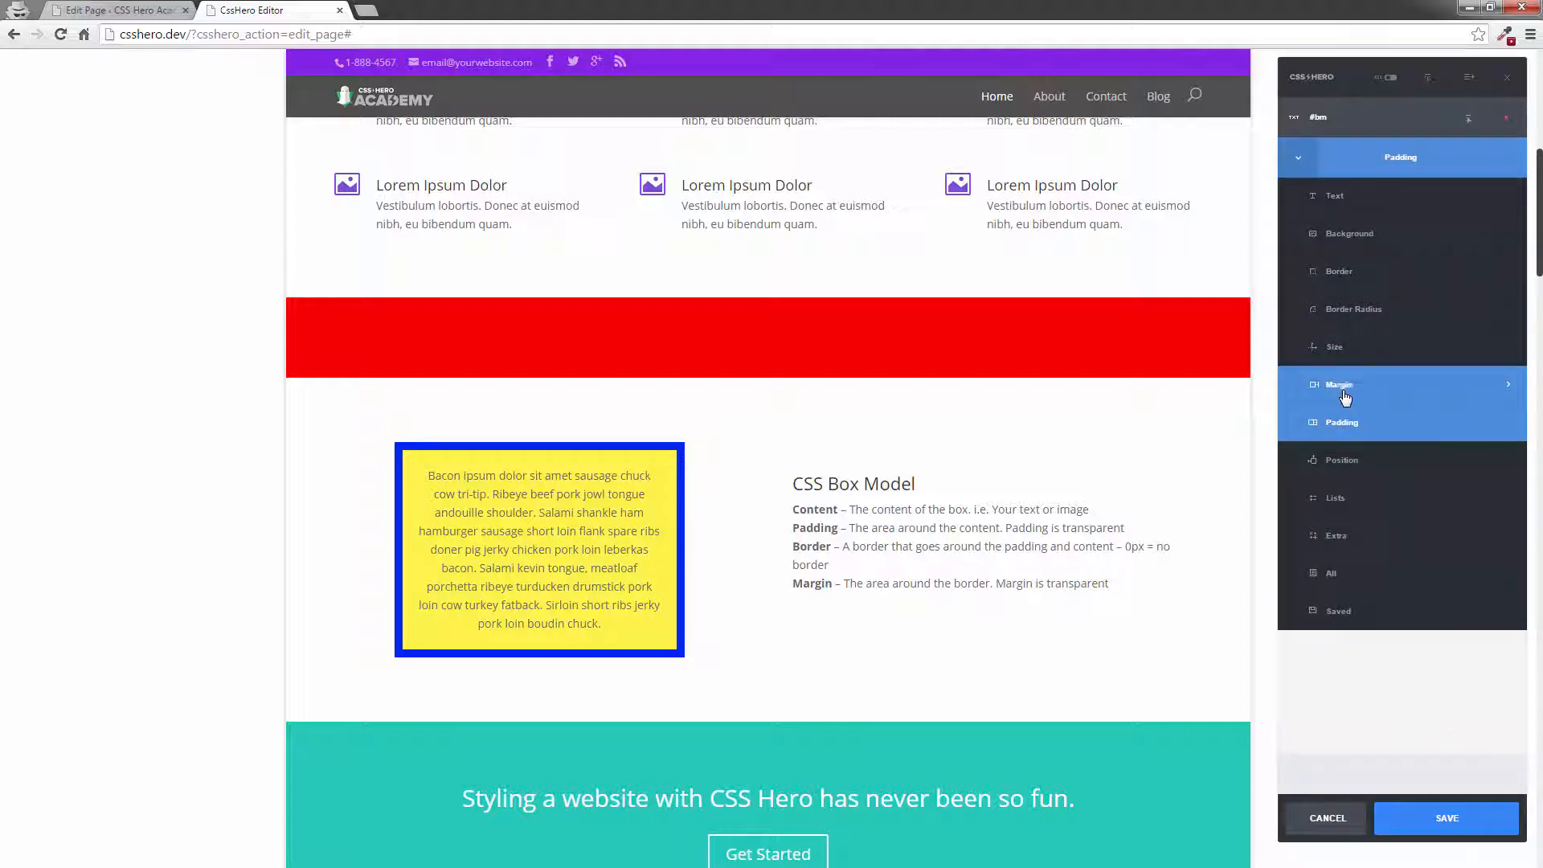
click(1330, 277)
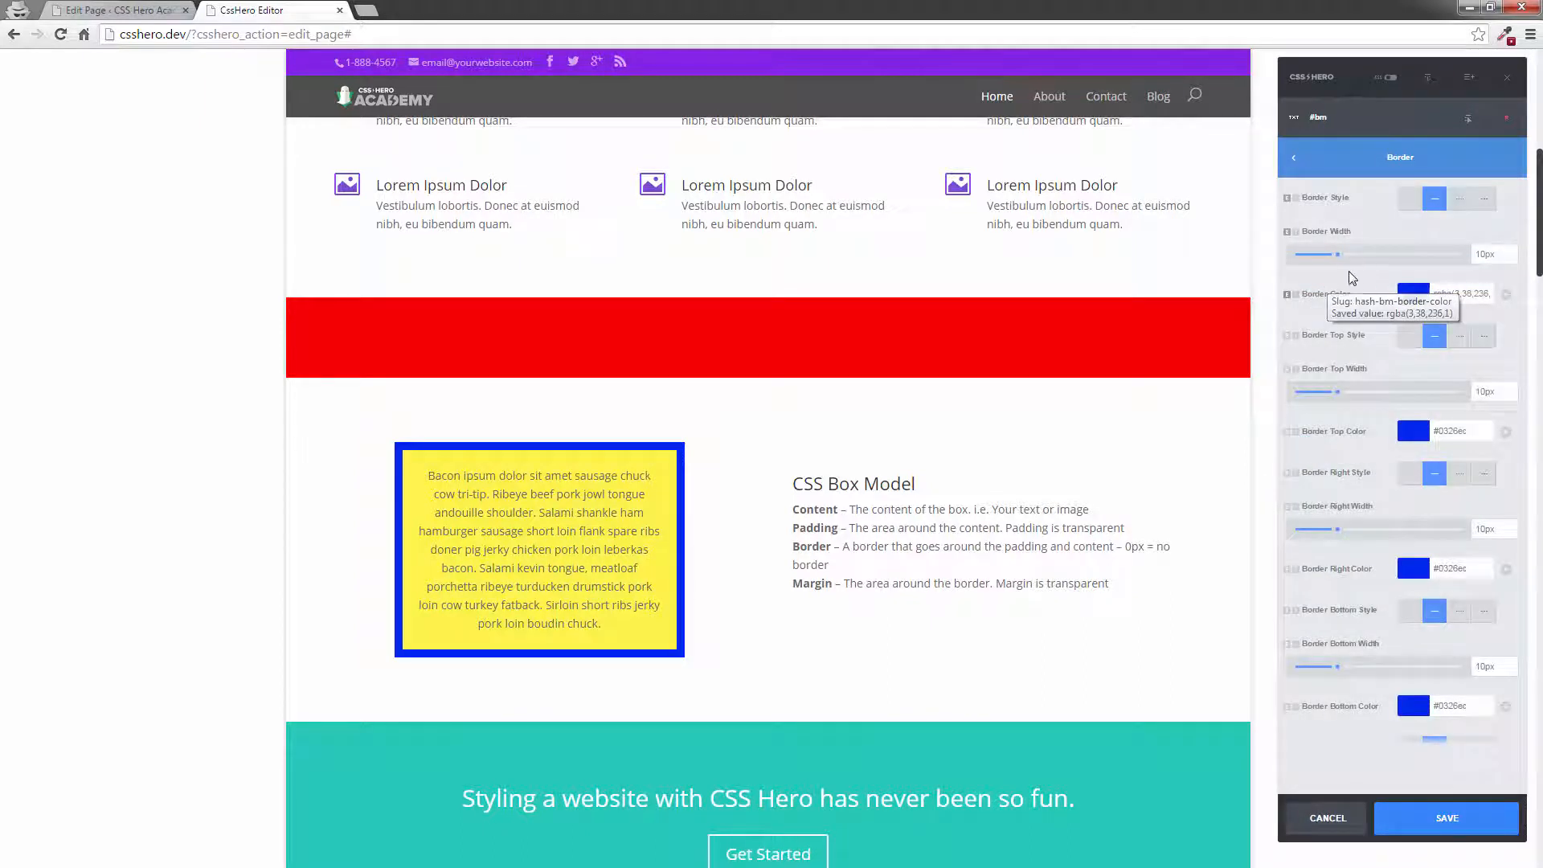
drag(1337, 257, 1293, 257)
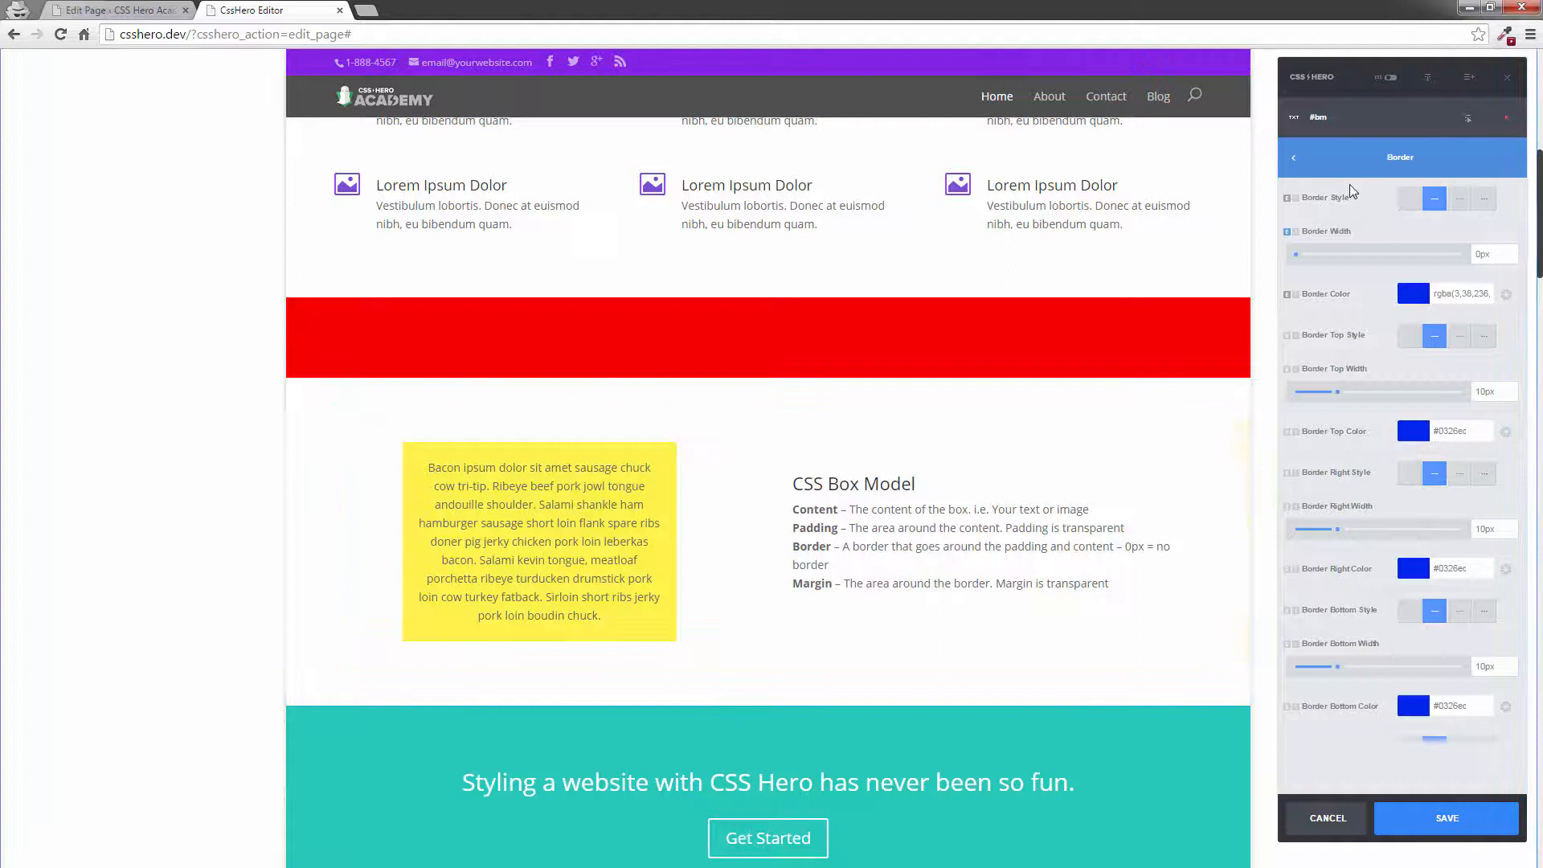
Step: Try top and left margins on the yellow box, then return all margins to 0px
click(1300, 163)
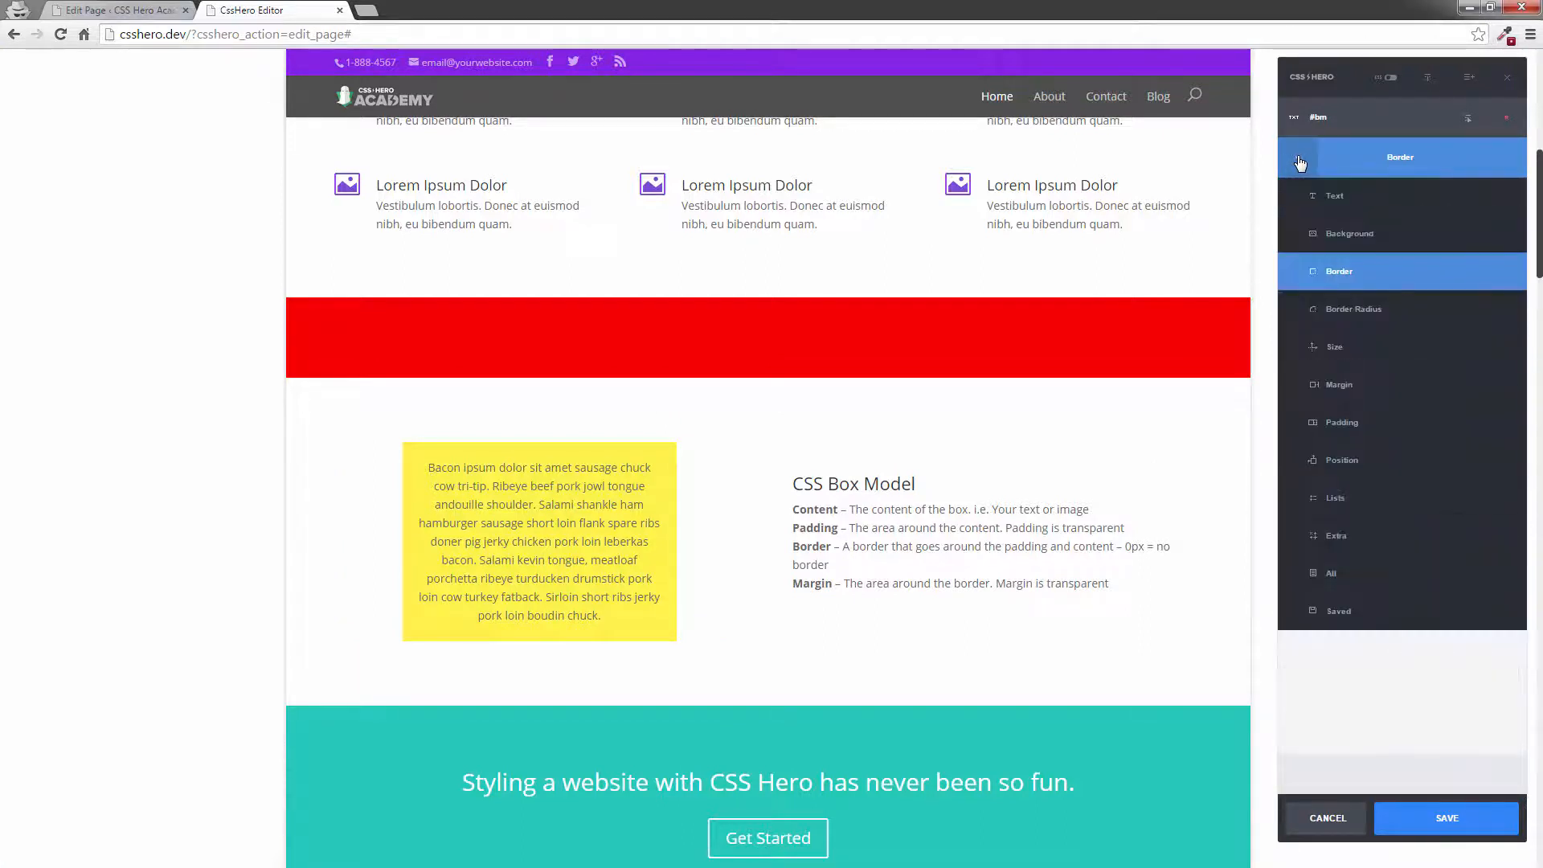
click(1340, 384)
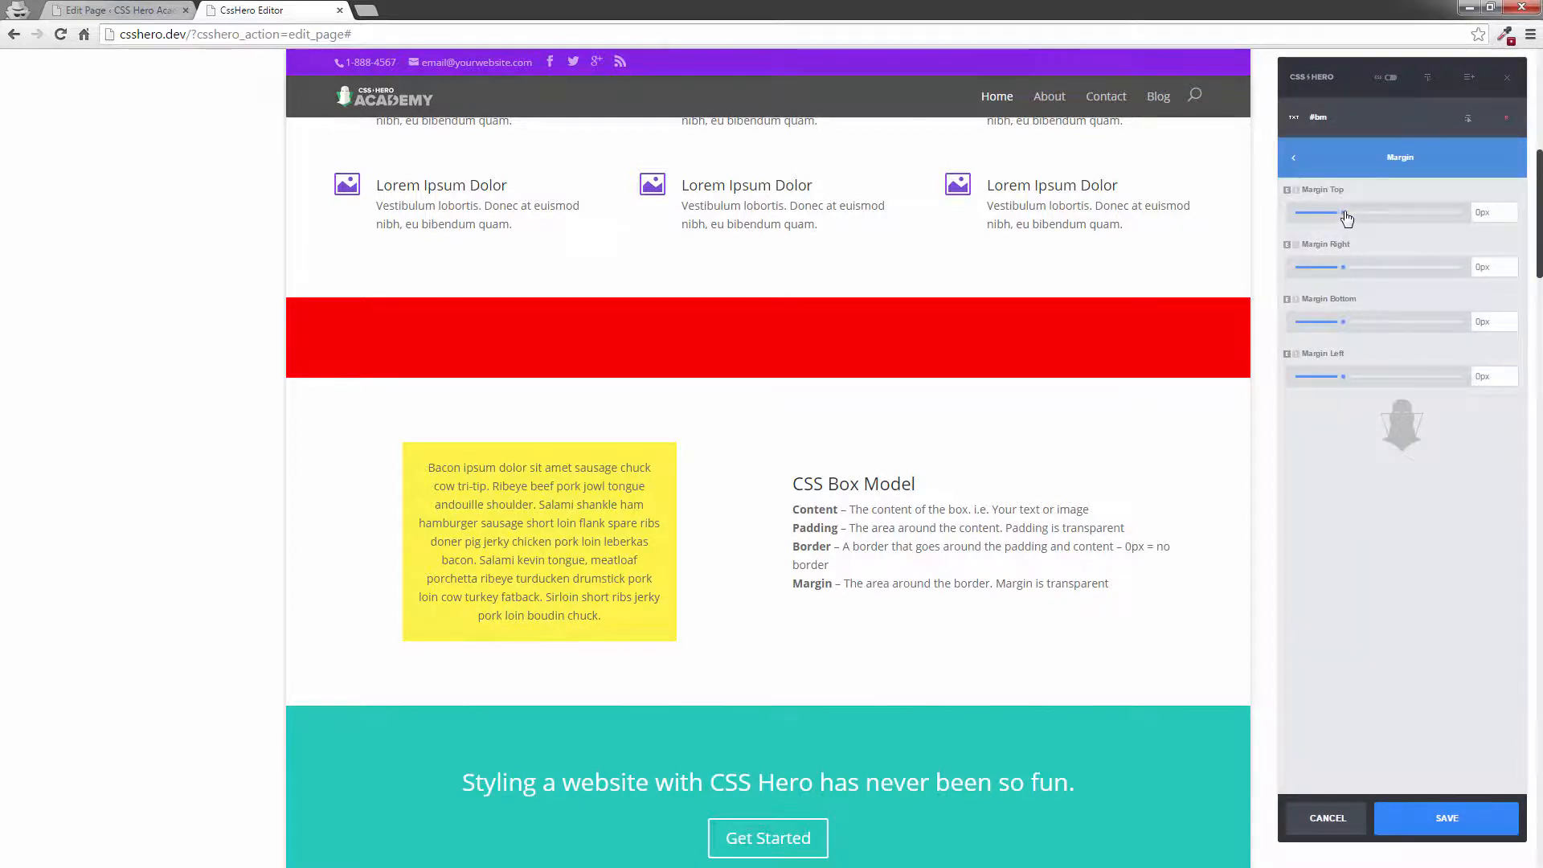
drag(1343, 212, 1372, 214)
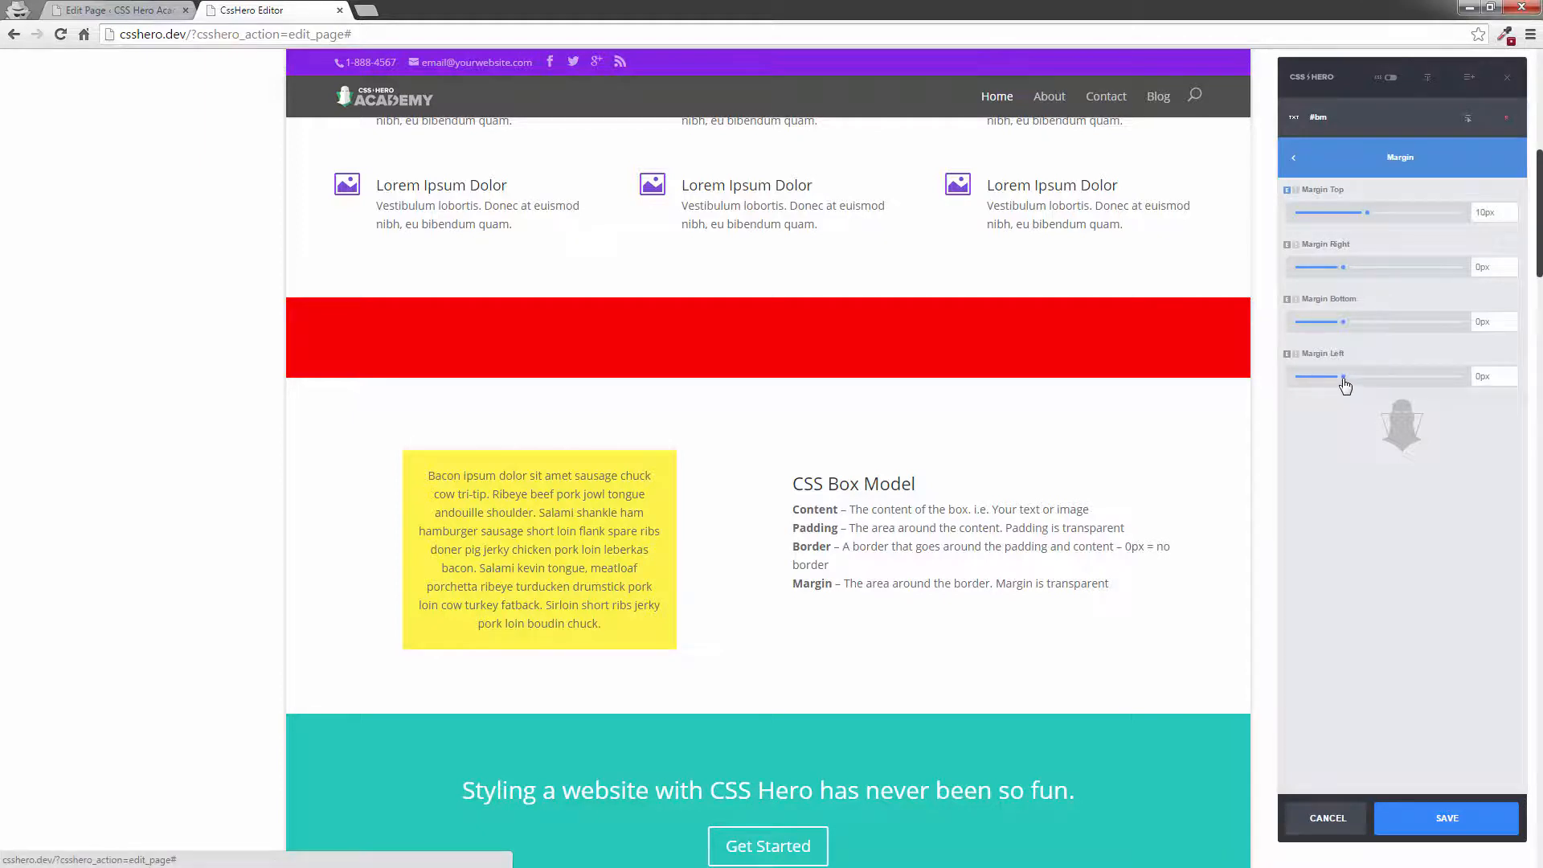
mouse_move(1345, 382)
mouse_down()
mouse_move(1405, 377)
mouse_move(1343, 383)
mouse_up()
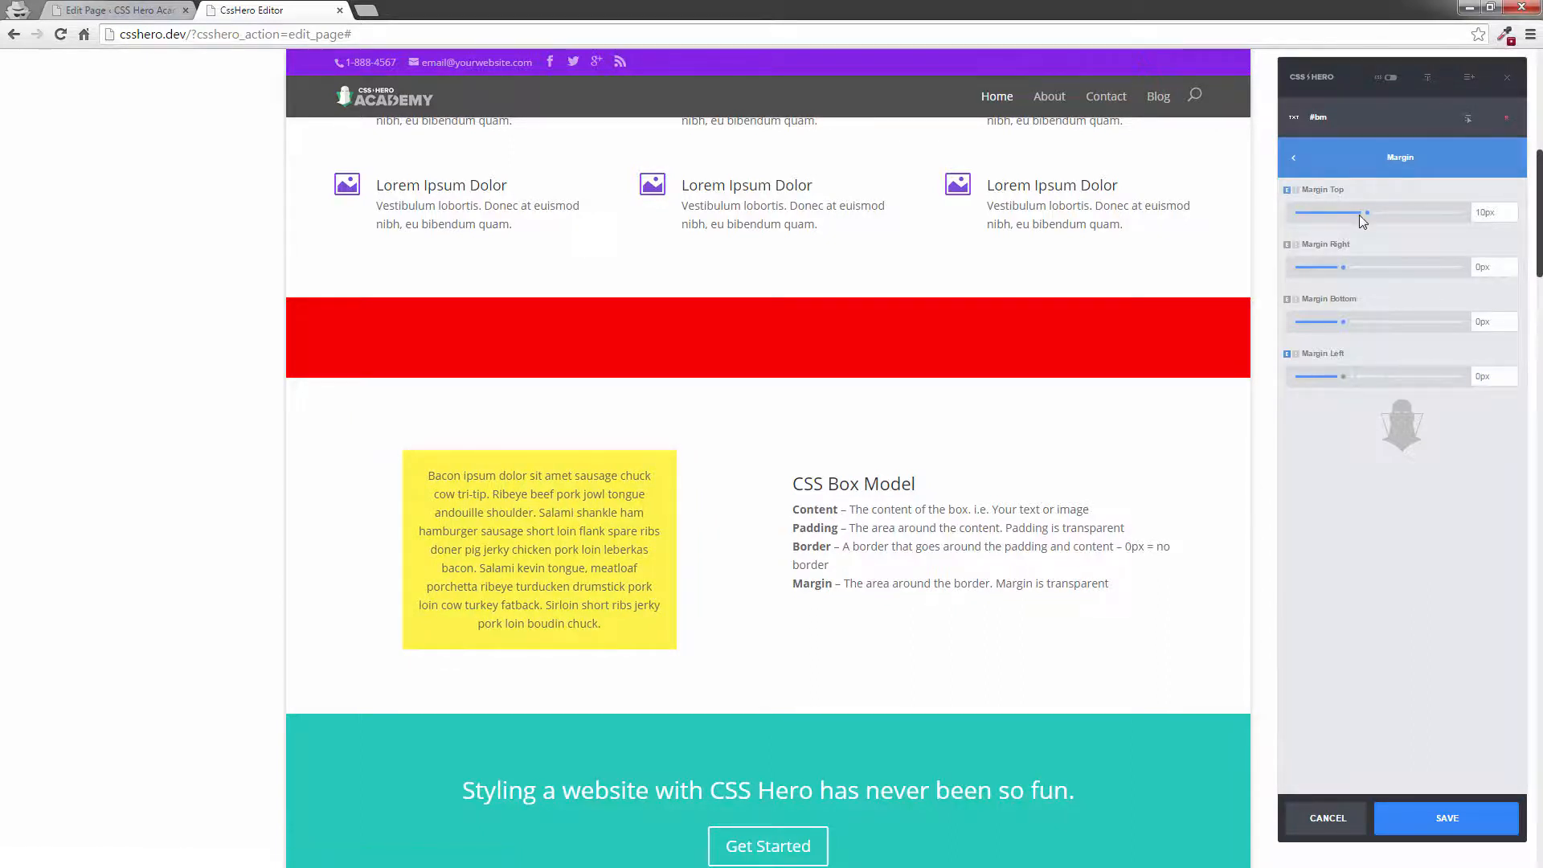
drag(1366, 214, 1346, 220)
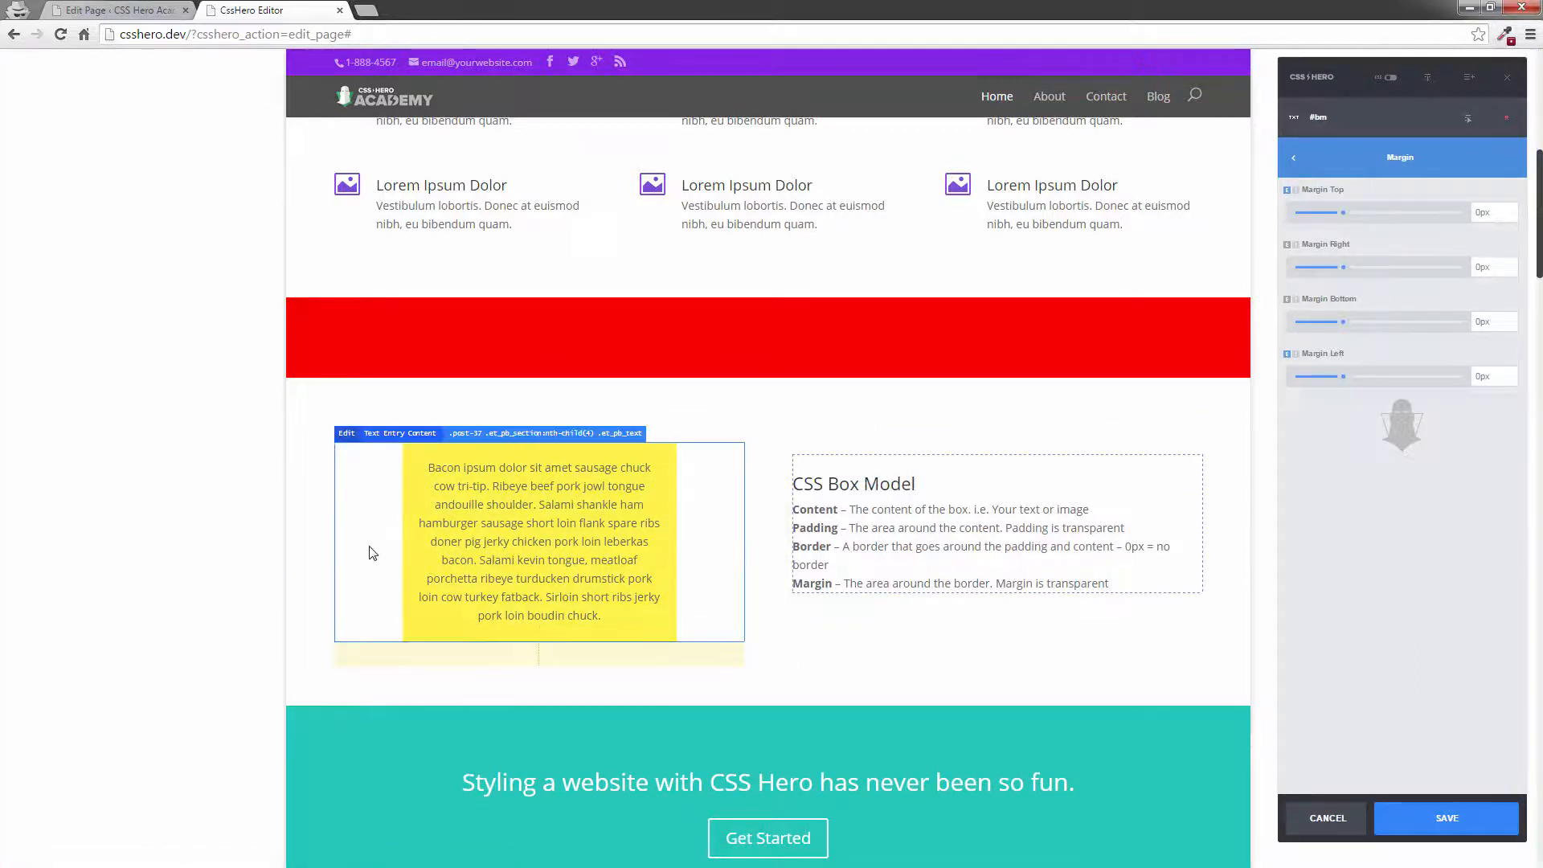
Step: Give the yellow box a blue border about 4-5px wide
click(1298, 157)
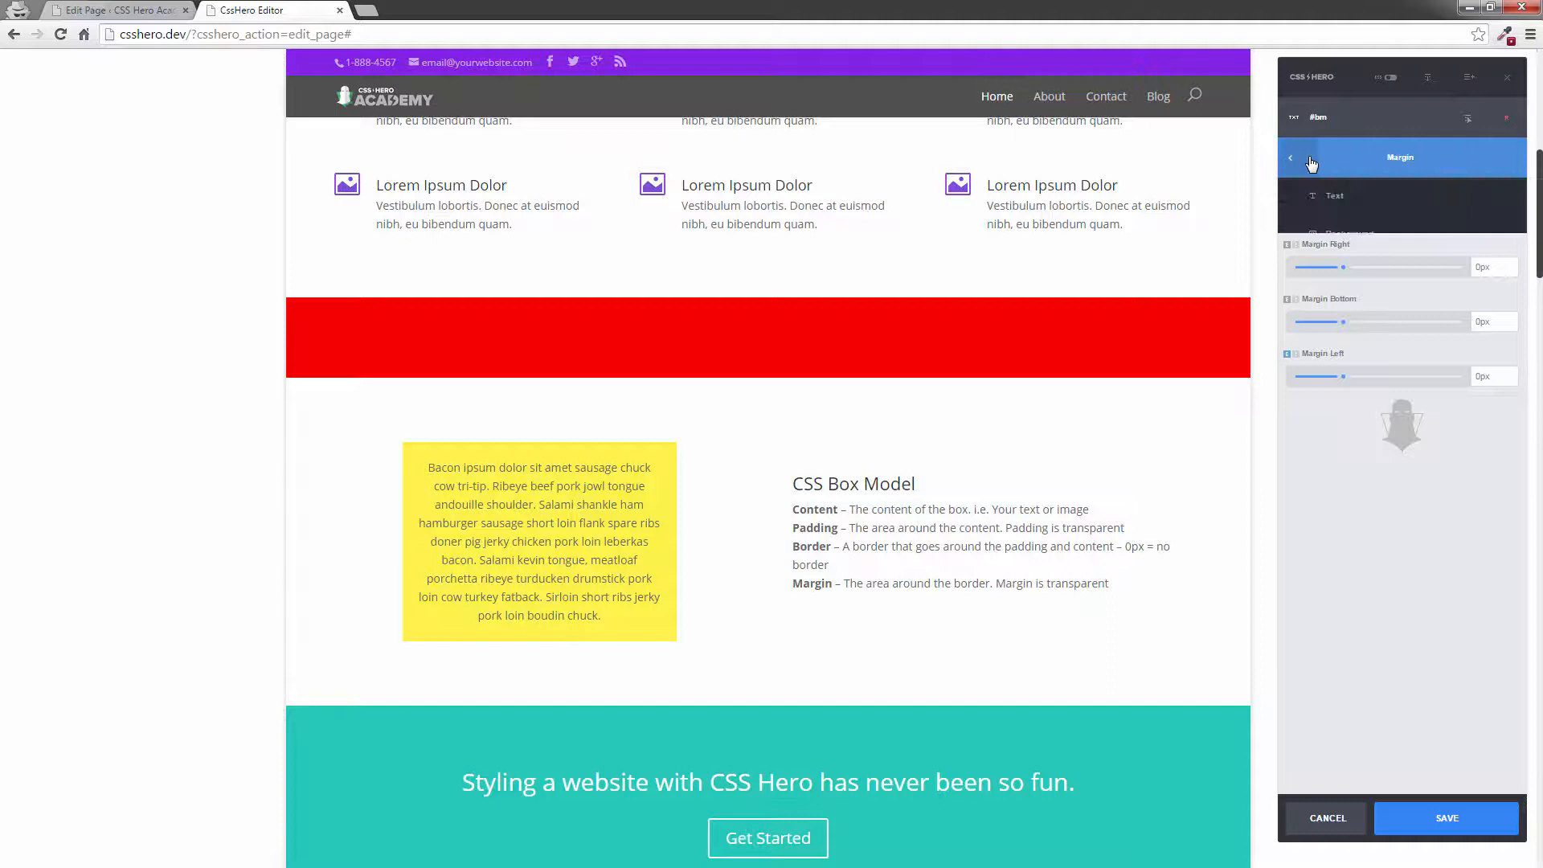
click(1339, 270)
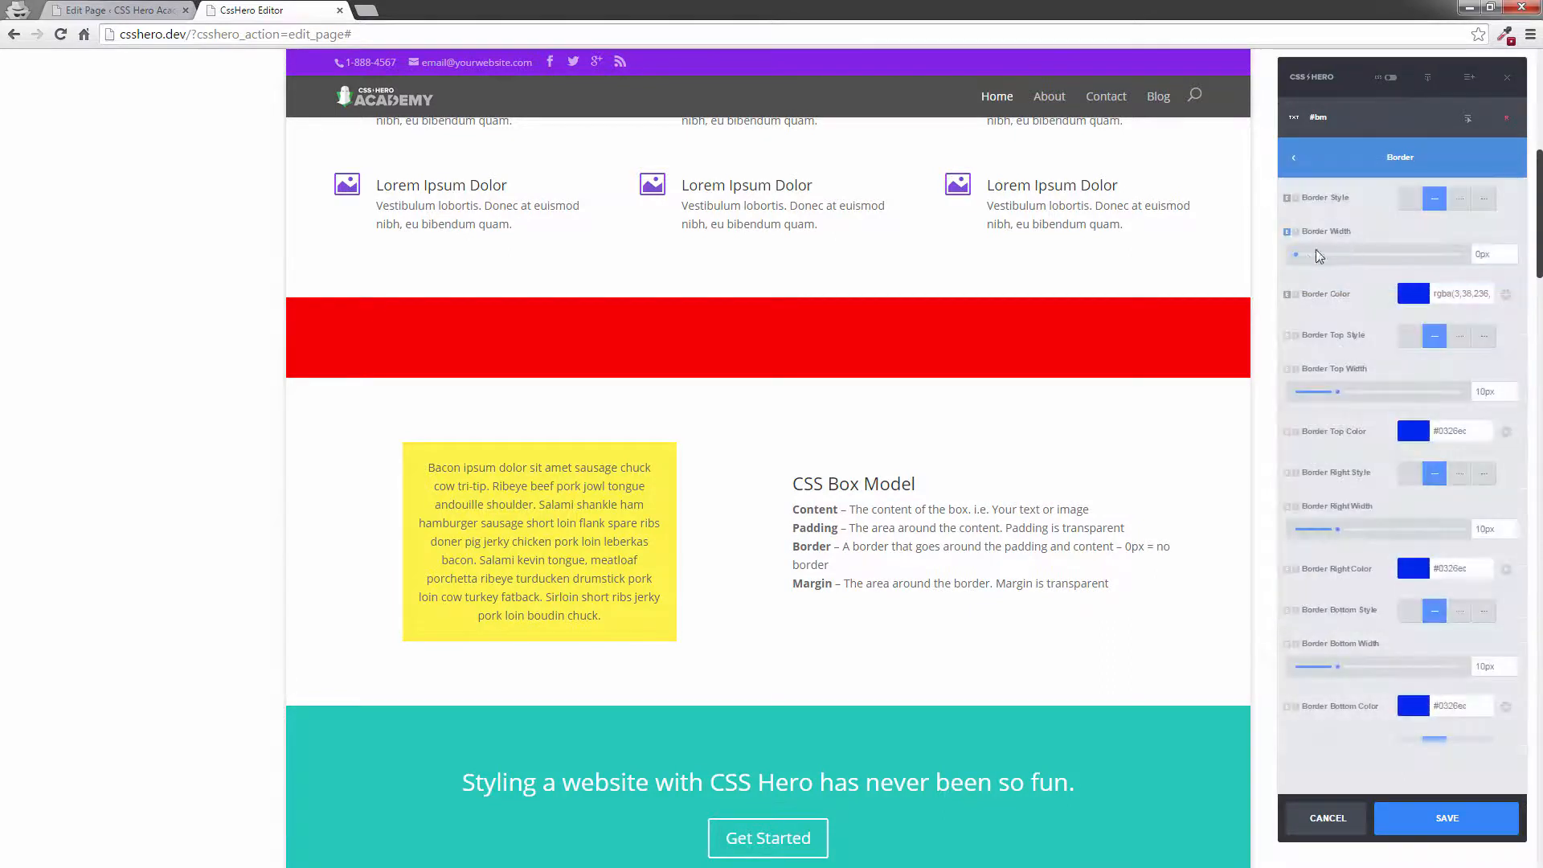
drag(1300, 257, 1314, 258)
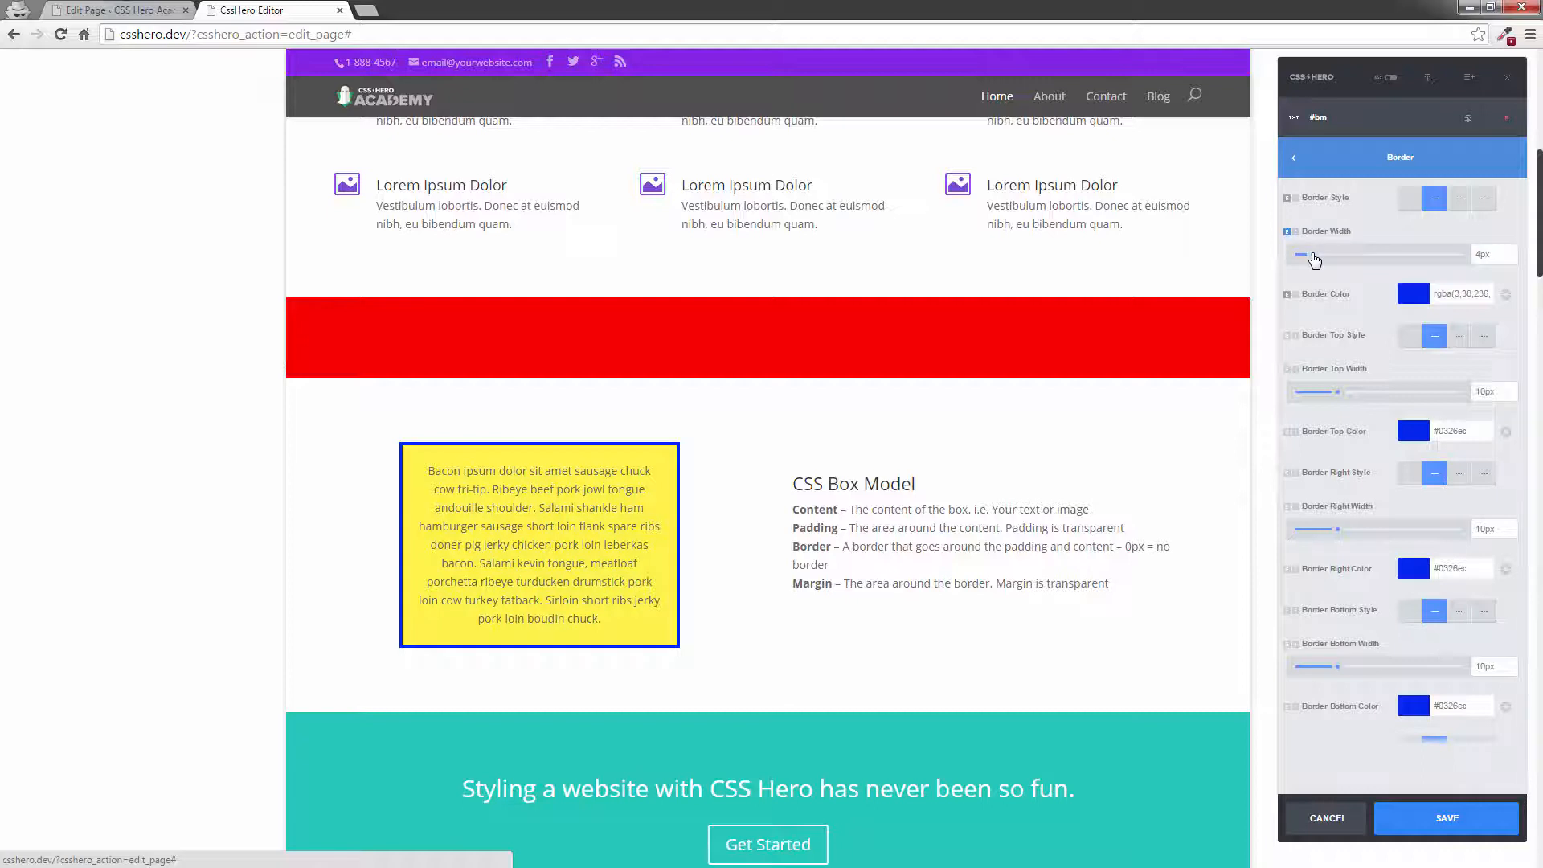
drag(1314, 257, 1319, 257)
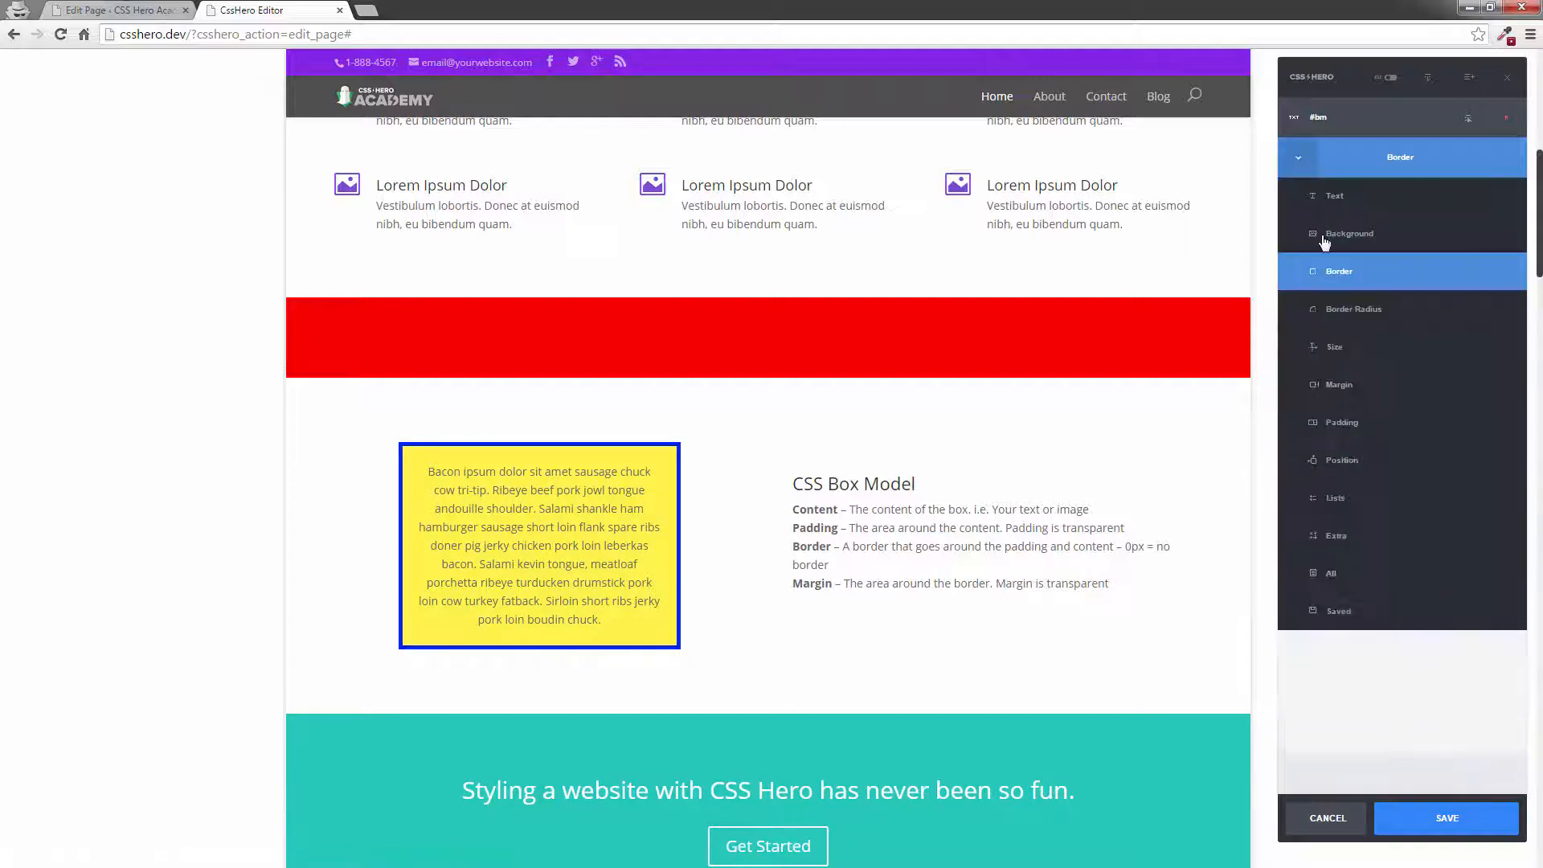
Step: Reopen the yellow box's margins and nudge the top margin, leaving it at 0px
click(1337, 391)
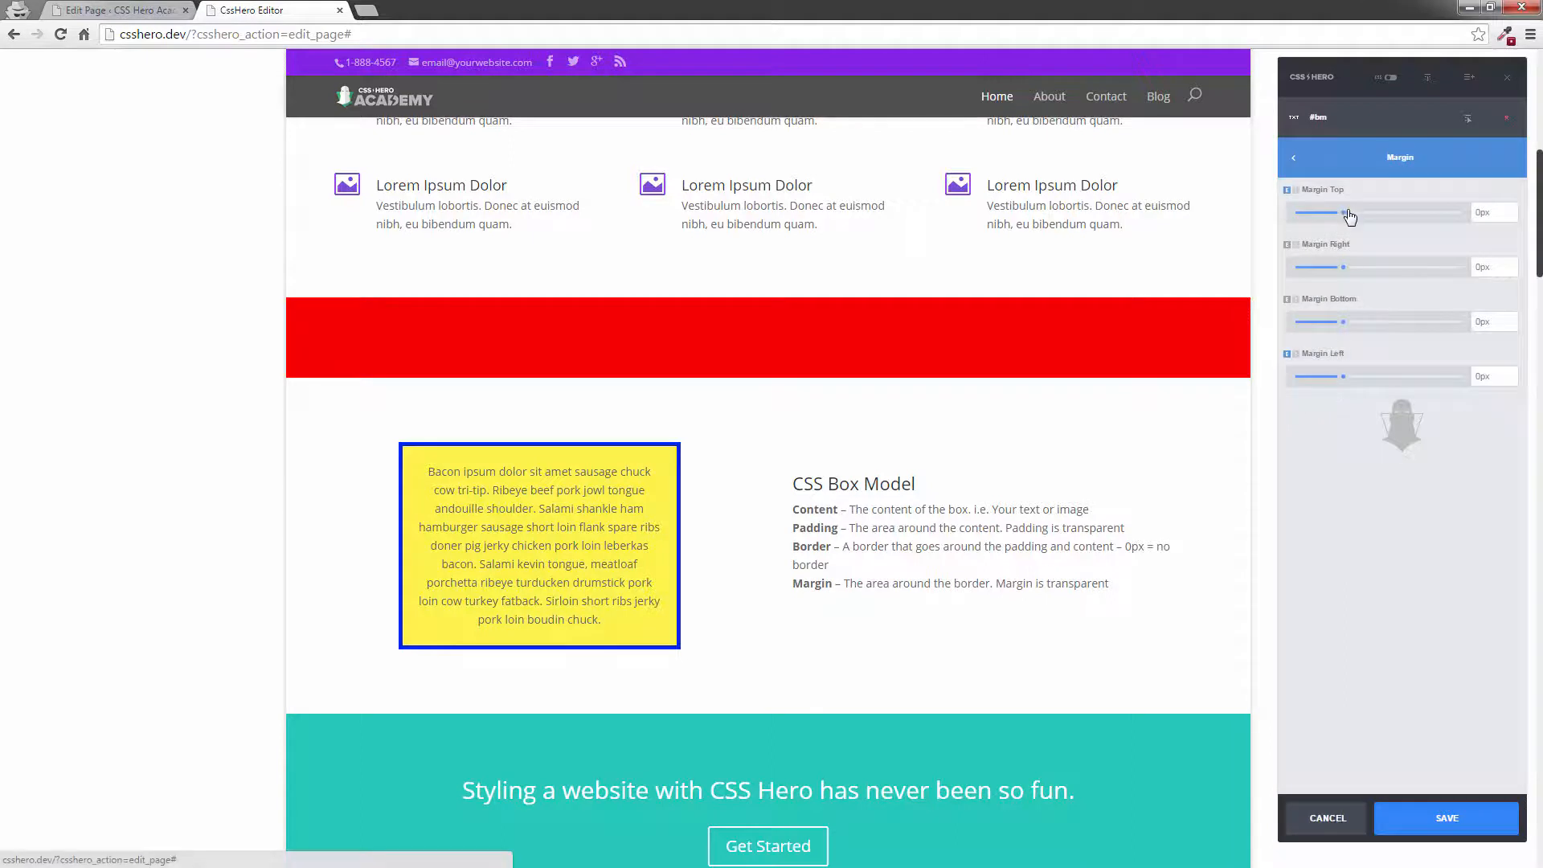
drag(1349, 217, 1347, 219)
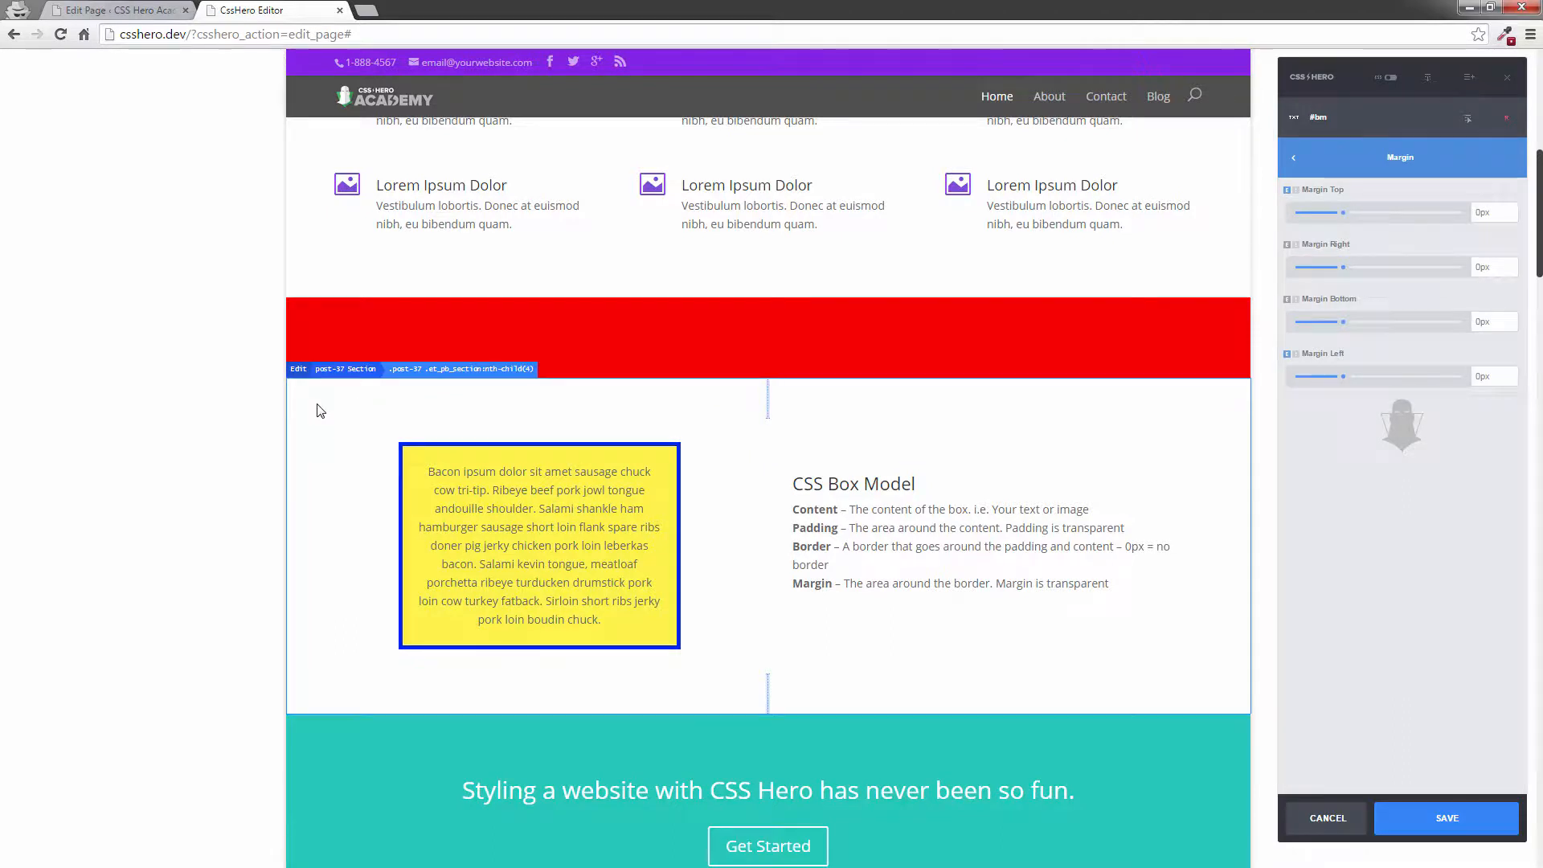
Step: Set the post-37 Section's top padding to 117px and bottom padding to about 88px
click(303, 441)
click(1335, 164)
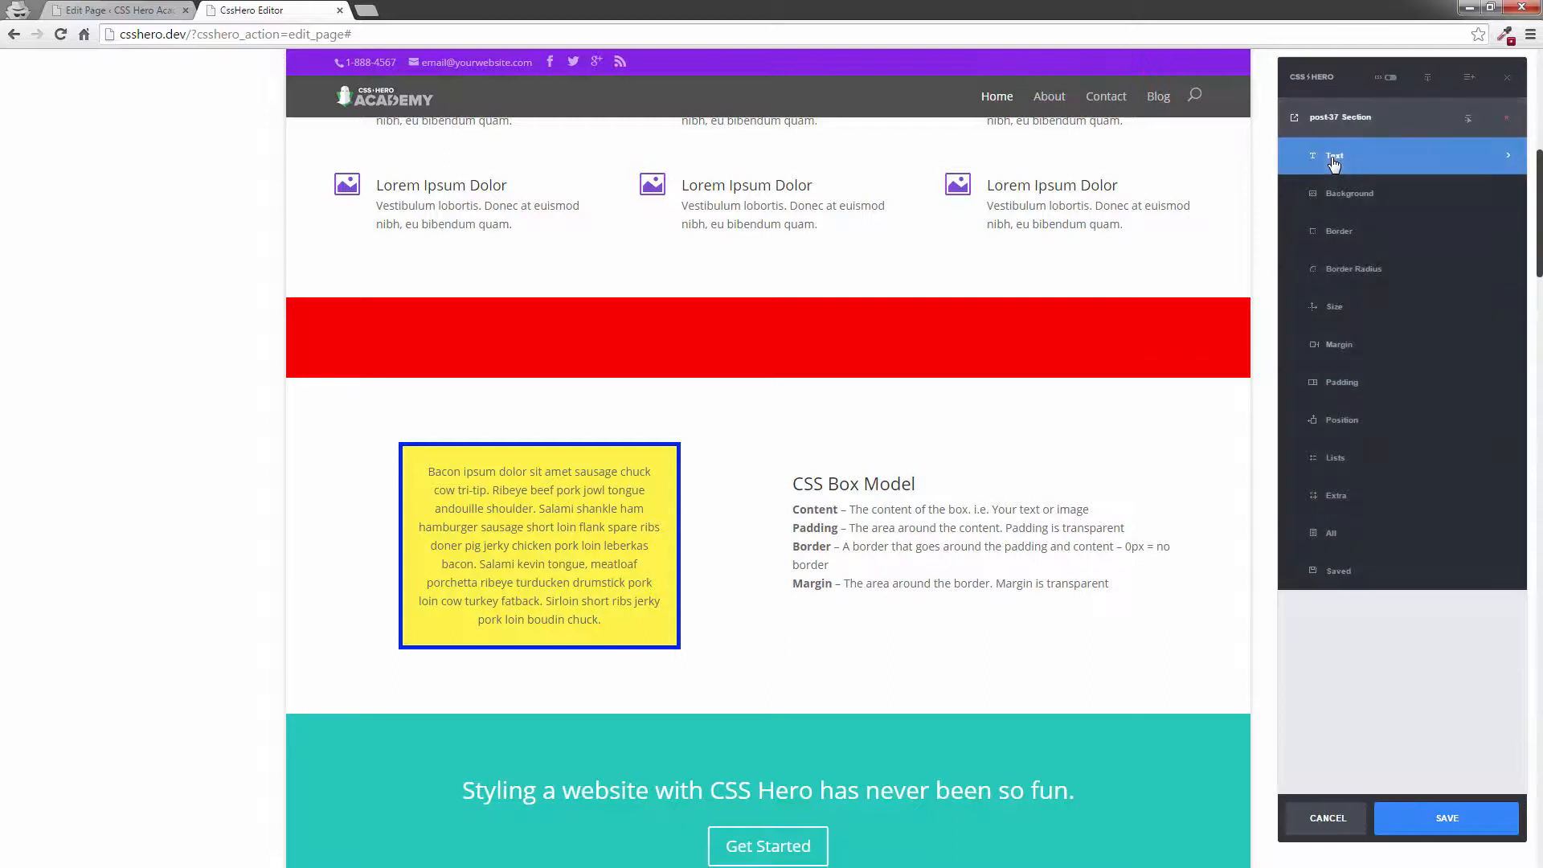
click(1349, 382)
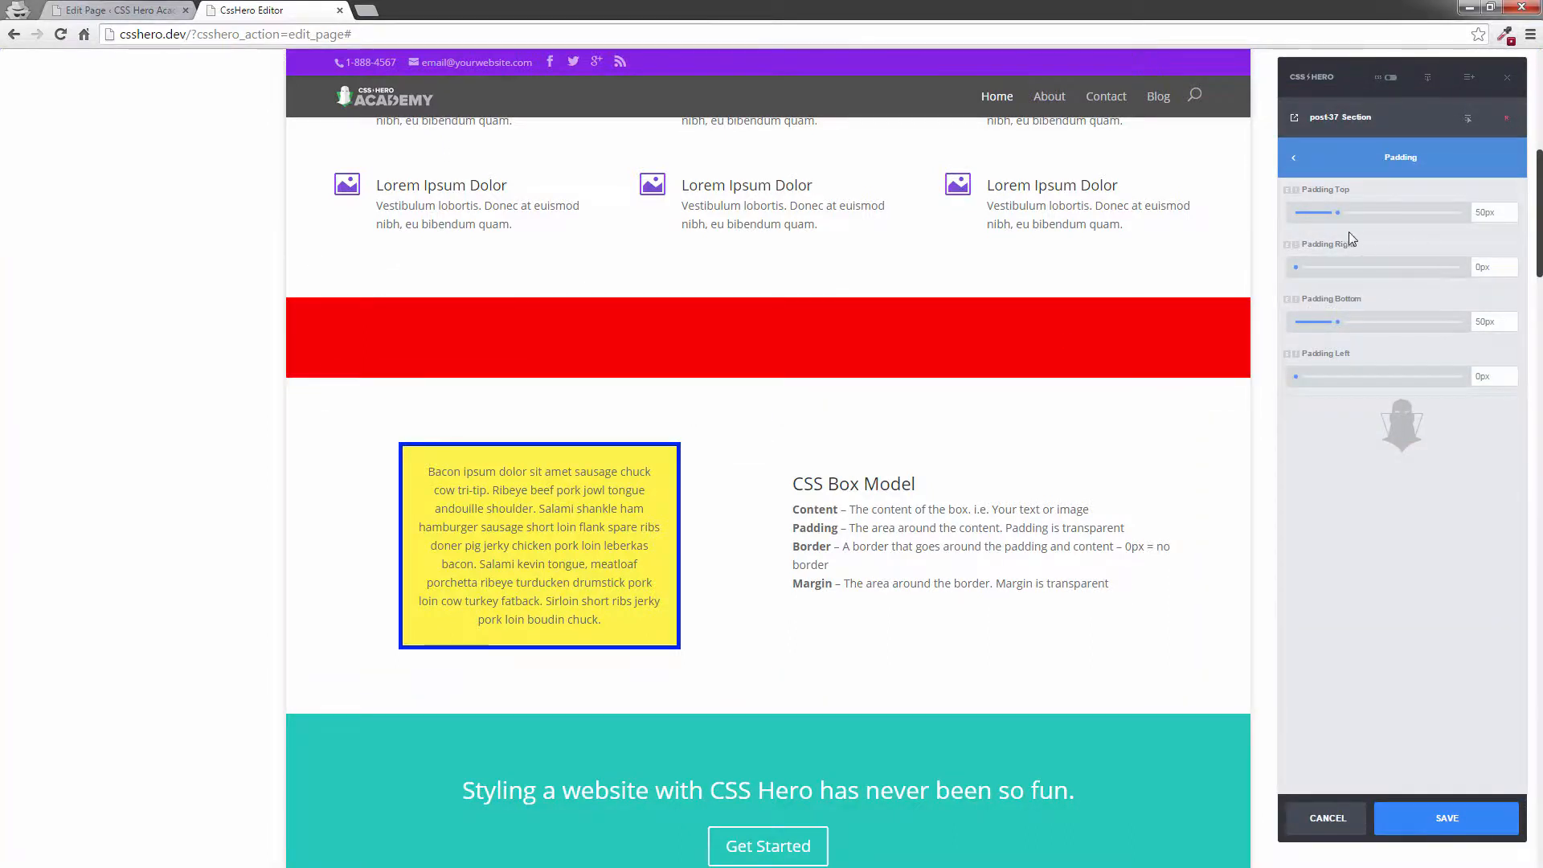
drag(1342, 215, 1401, 217)
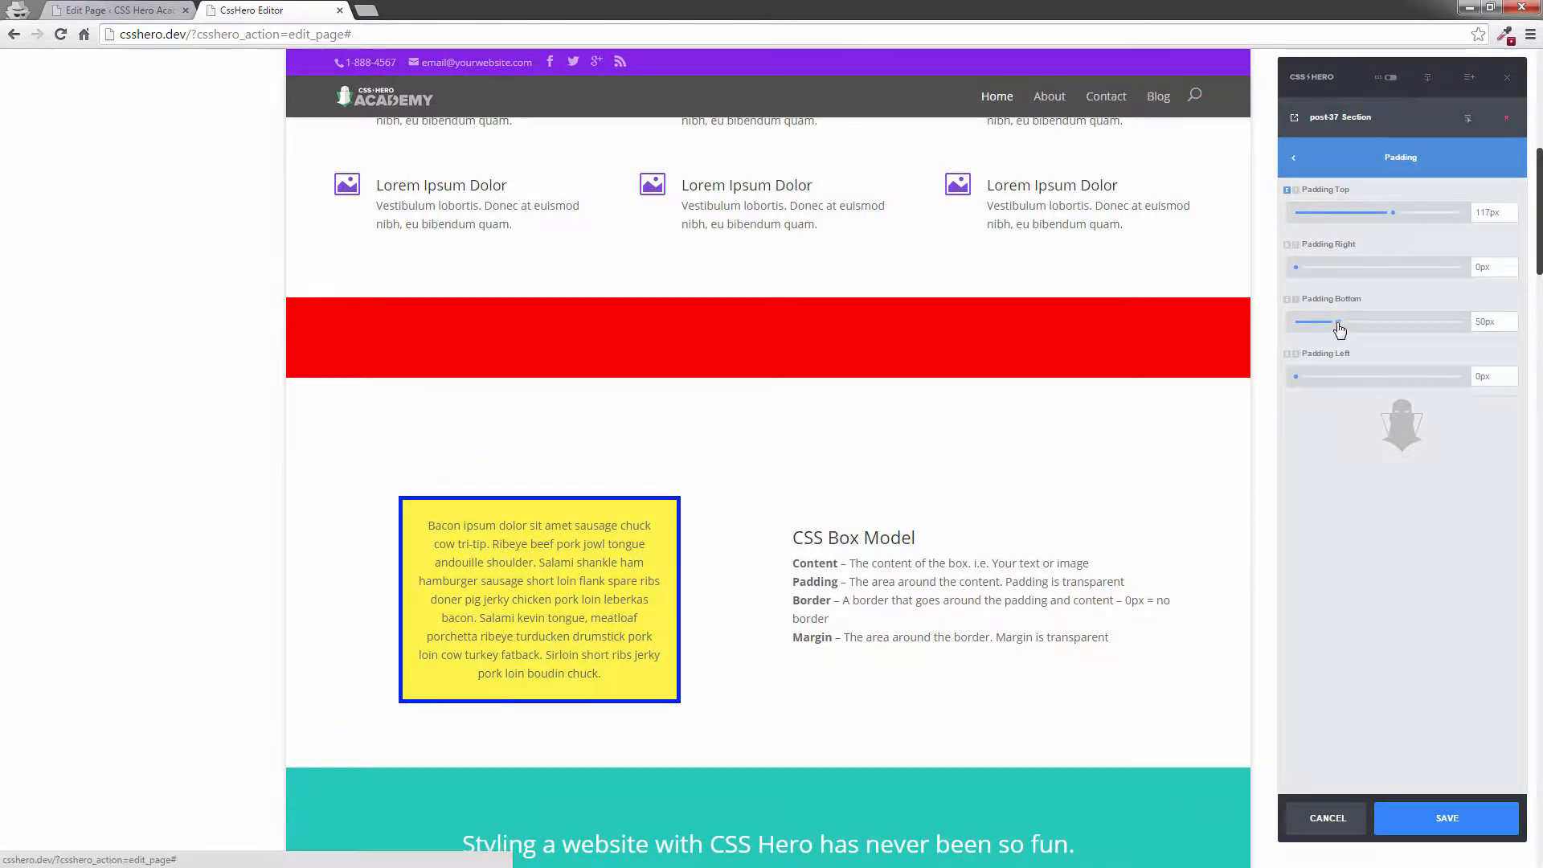
drag(1338, 323, 1370, 327)
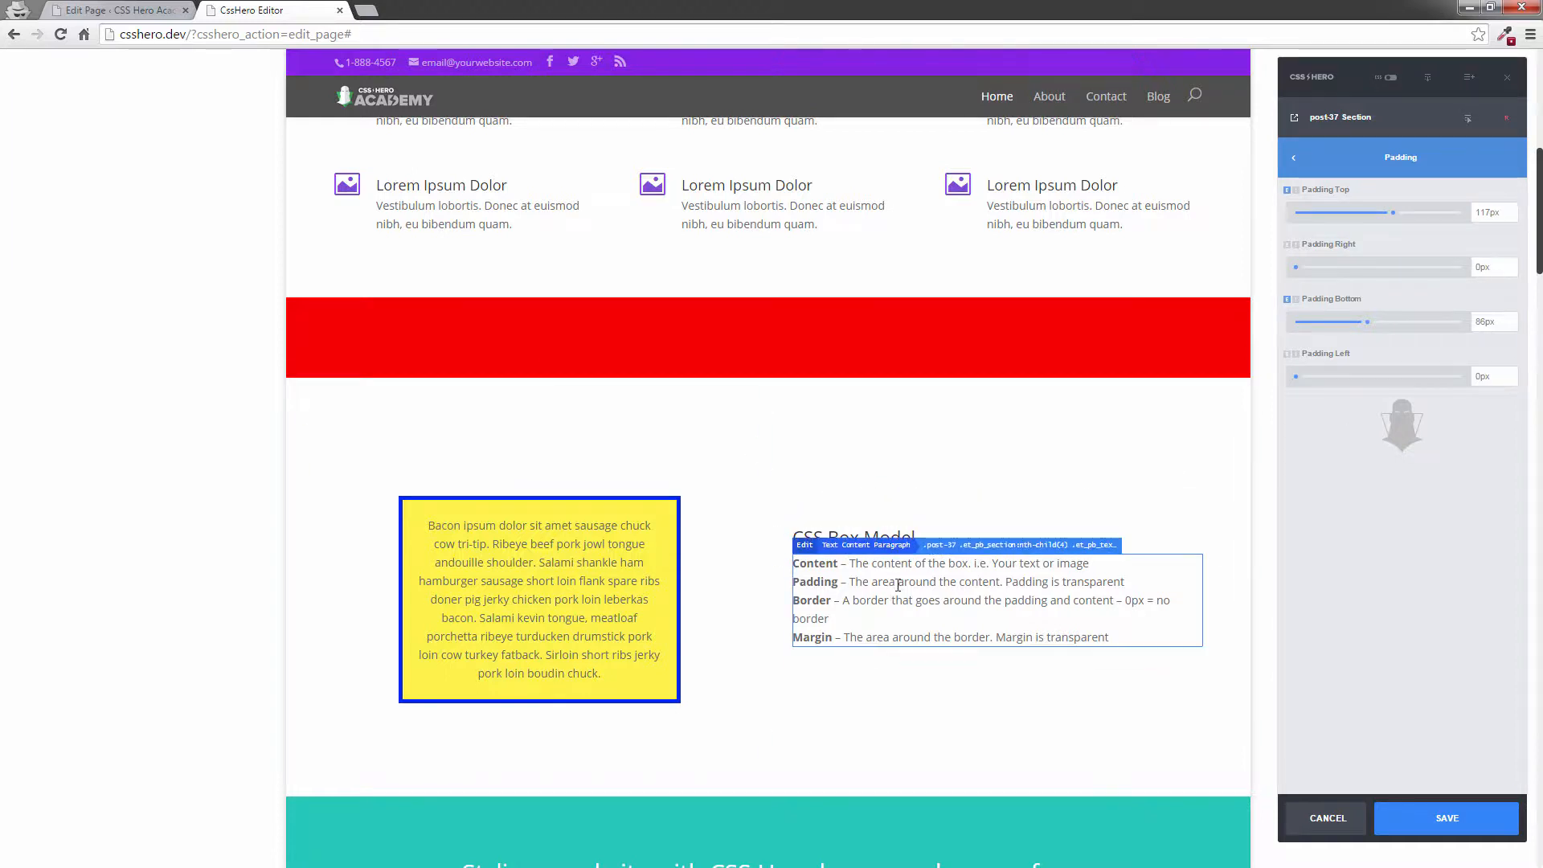
Step: Select the CSS Box Model Column and try a top padding, returning it to 0px
click(938, 537)
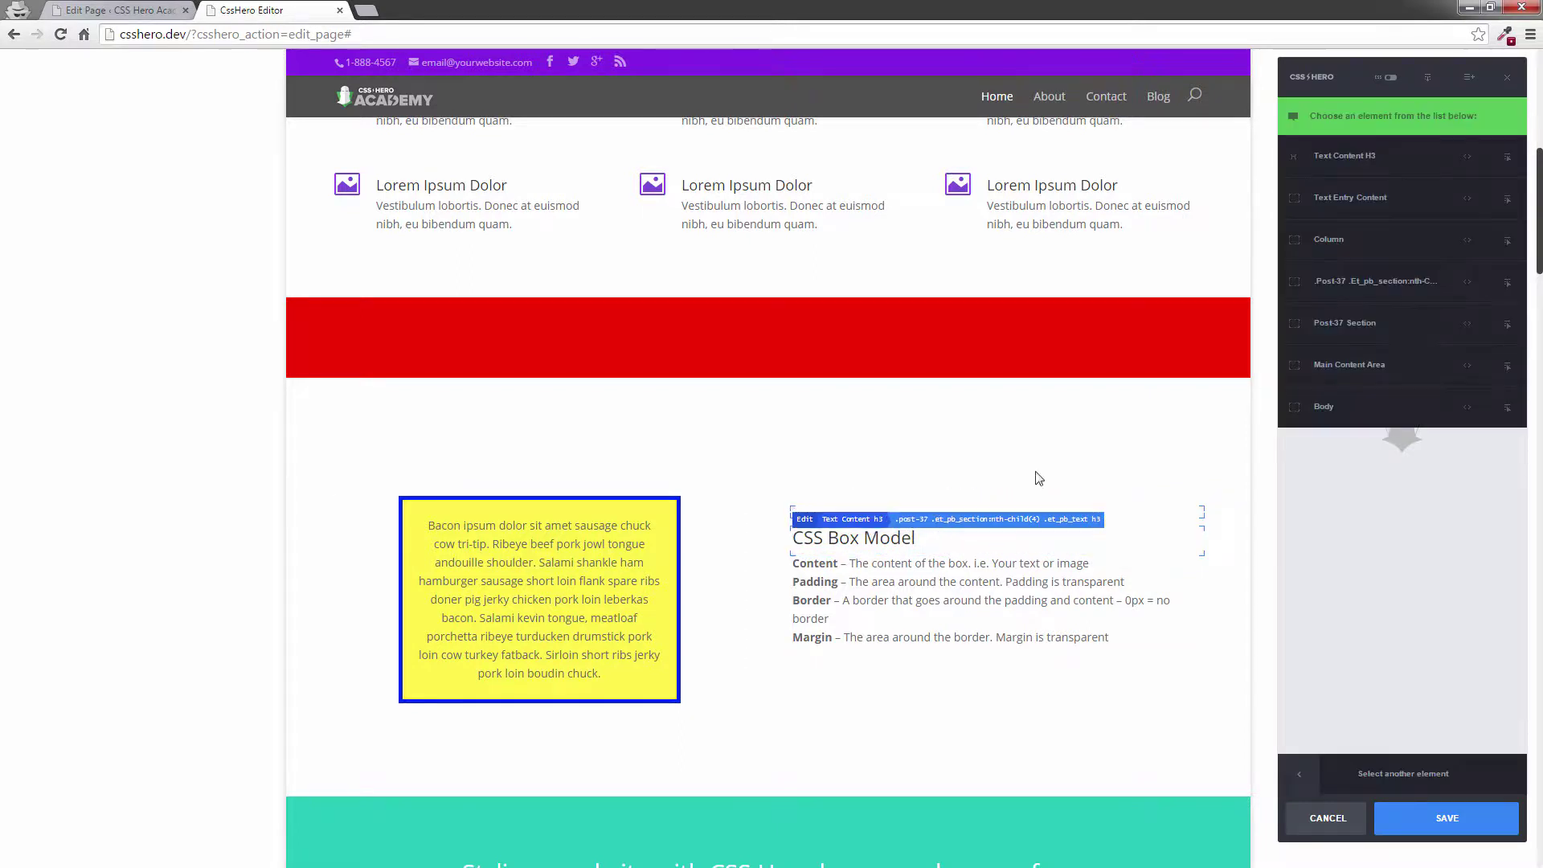
click(1333, 246)
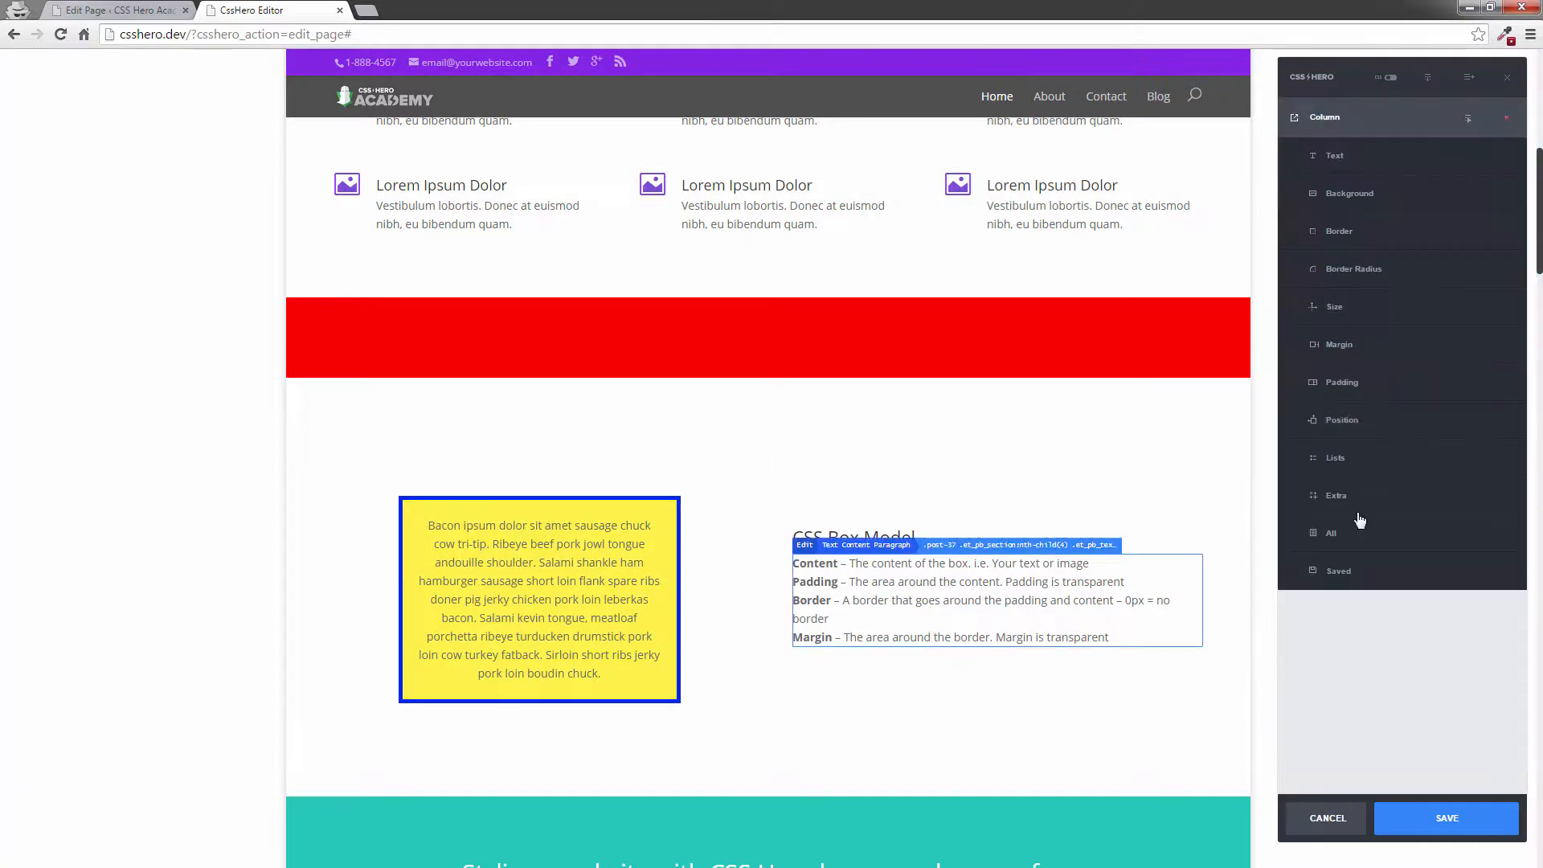
click(1338, 381)
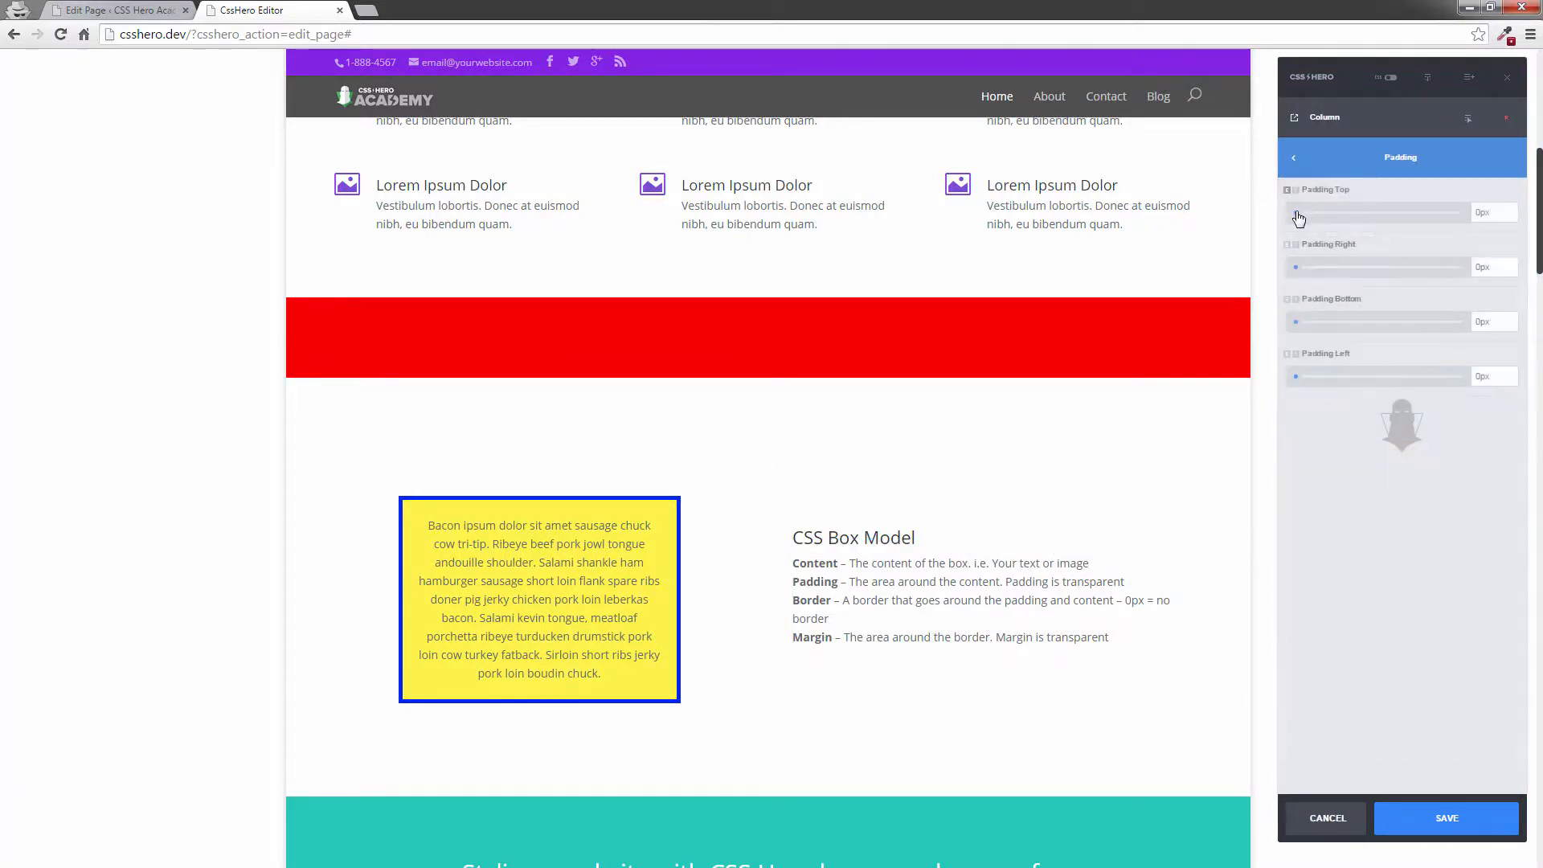
mouse_move(1298, 213)
mouse_down()
mouse_move(1461, 213)
mouse_move(1448, 213)
mouse_up()
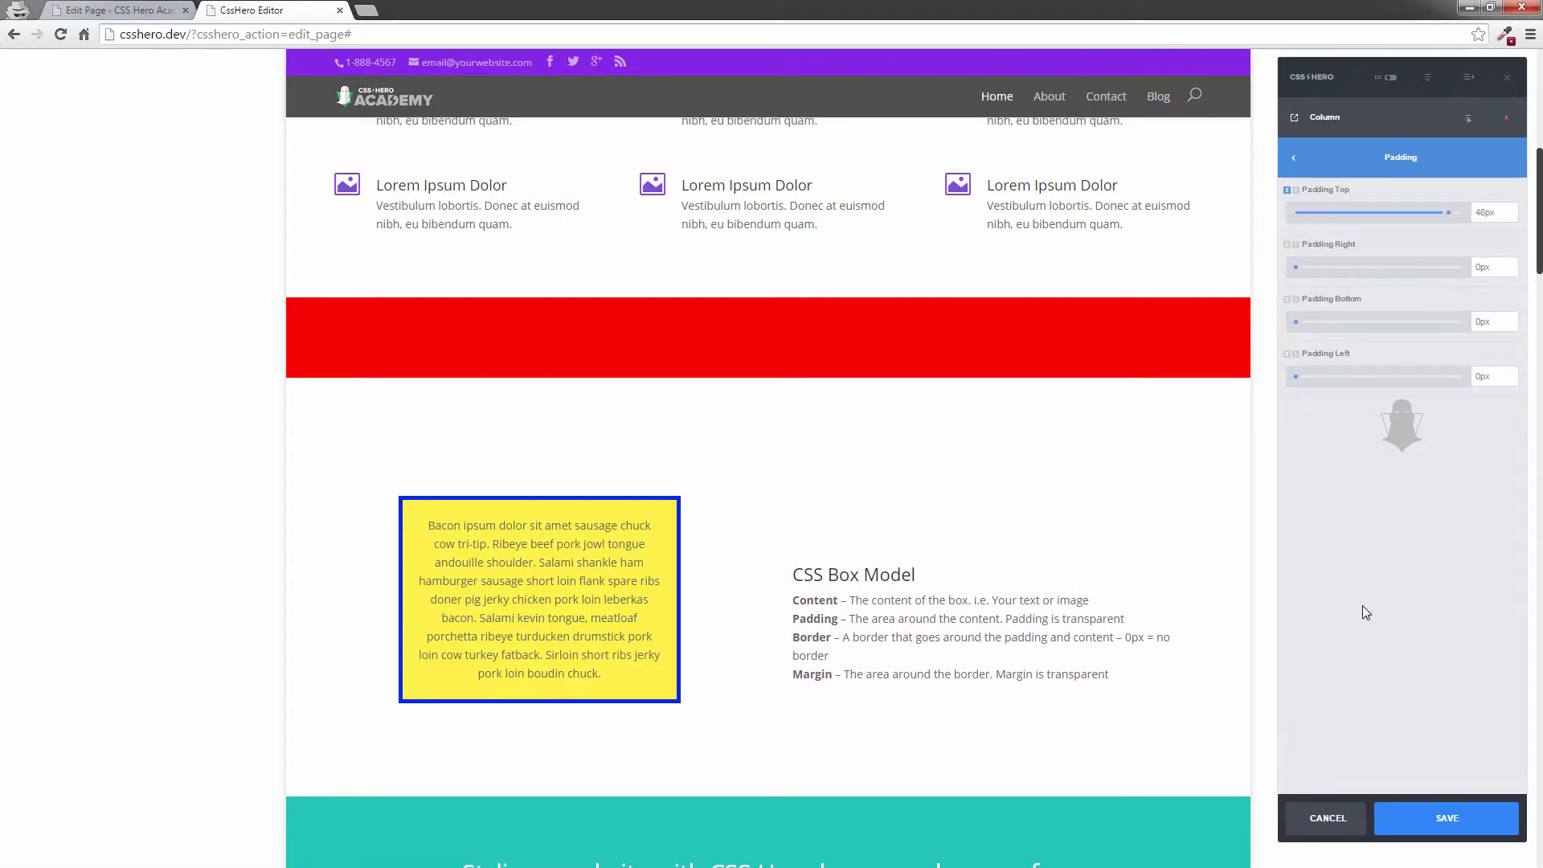
mouse_move(1448, 213)
mouse_down()
mouse_move(1297, 215)
mouse_move(1276, 232)
mouse_up()
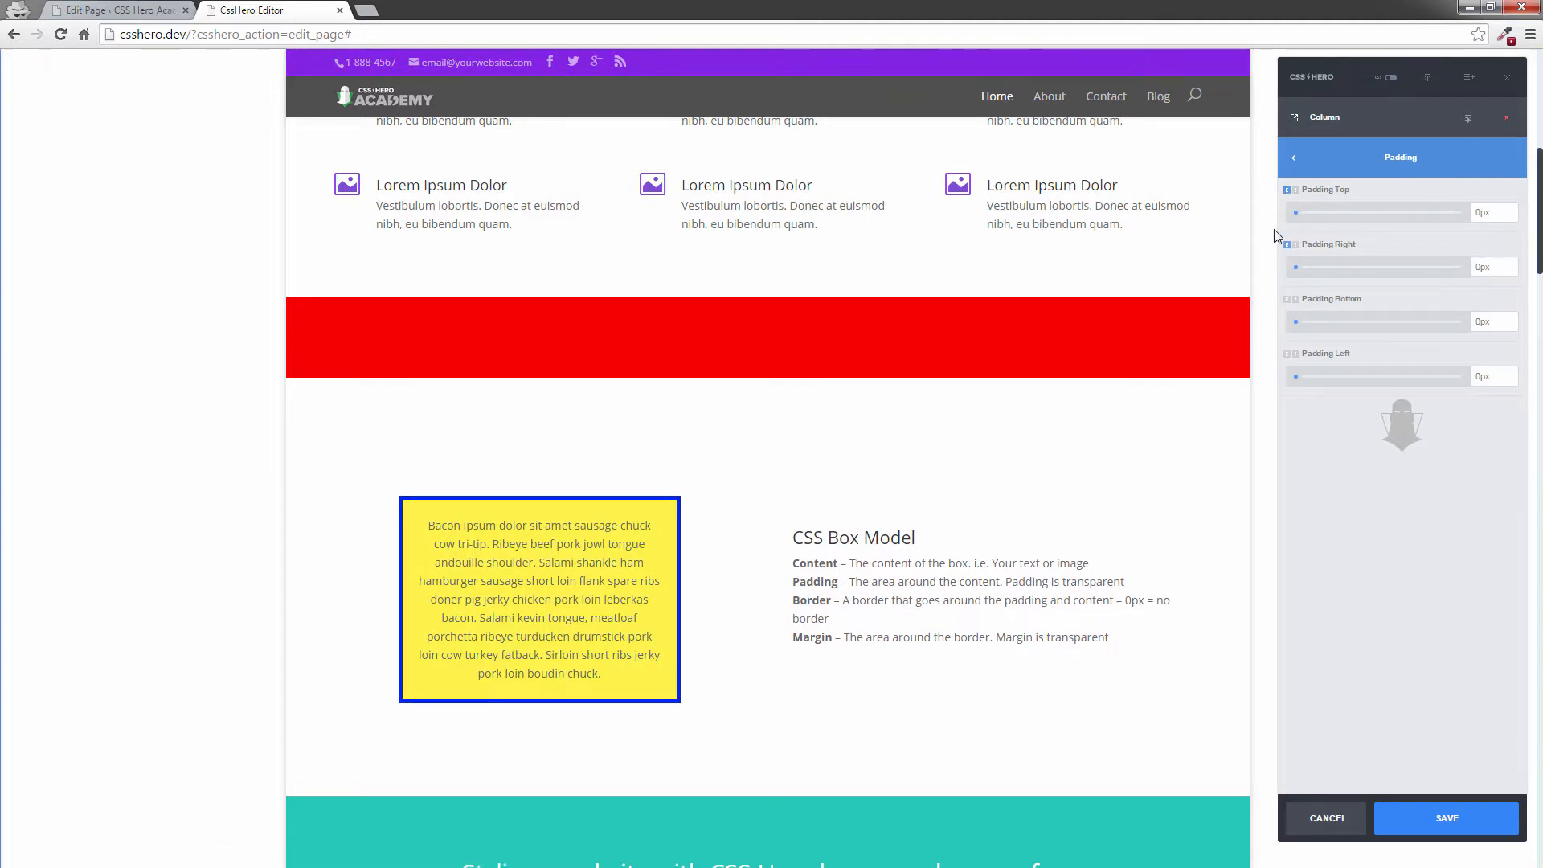